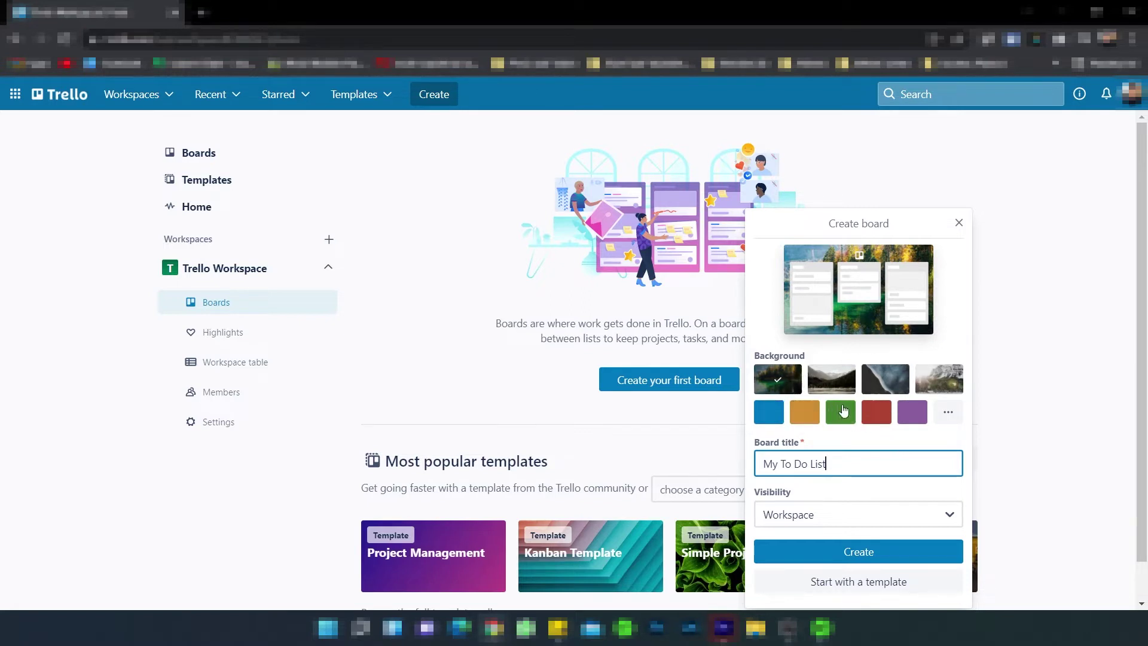
Create the "My To Do List" board with a plain blue background and Private visibility.
{"action": "left_click", "coordinate": [773, 413]}
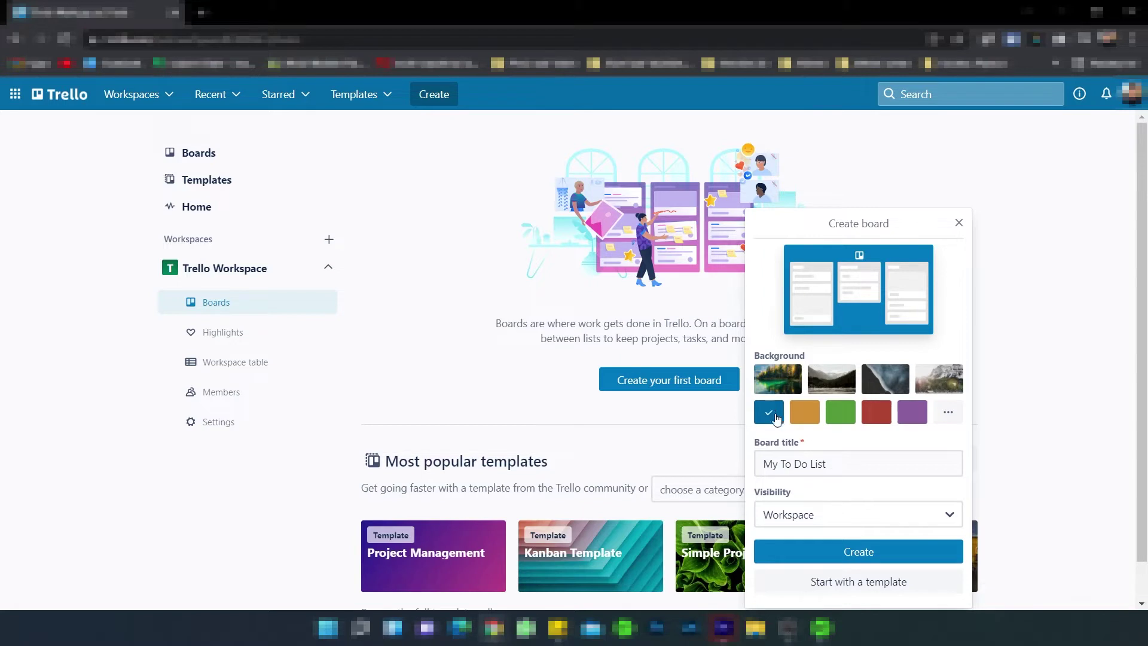
{"action": "left_click", "coordinate": [843, 513]}
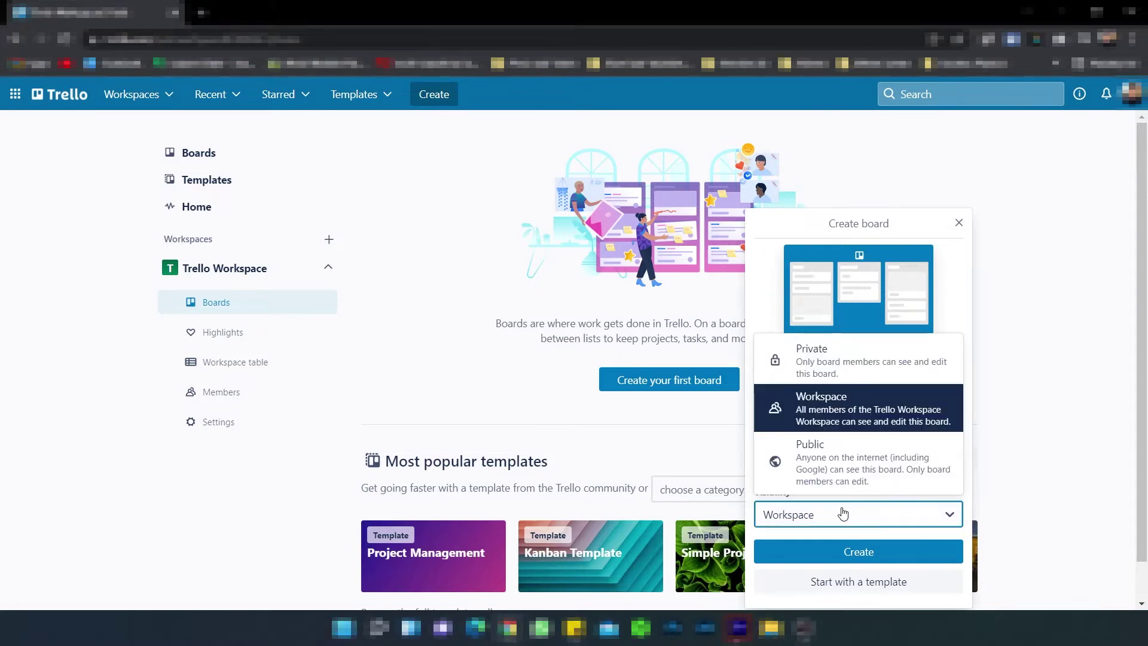
{"action": "left_click", "coordinate": [828, 365]}
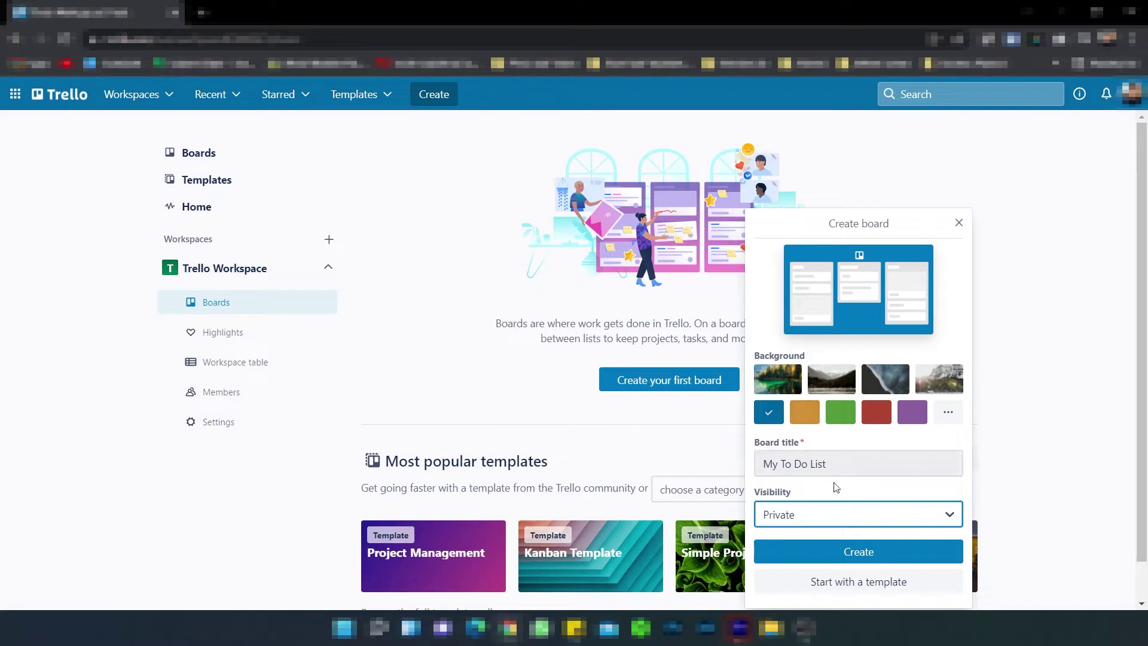
{"action": "left_click", "coordinate": [842, 551]}
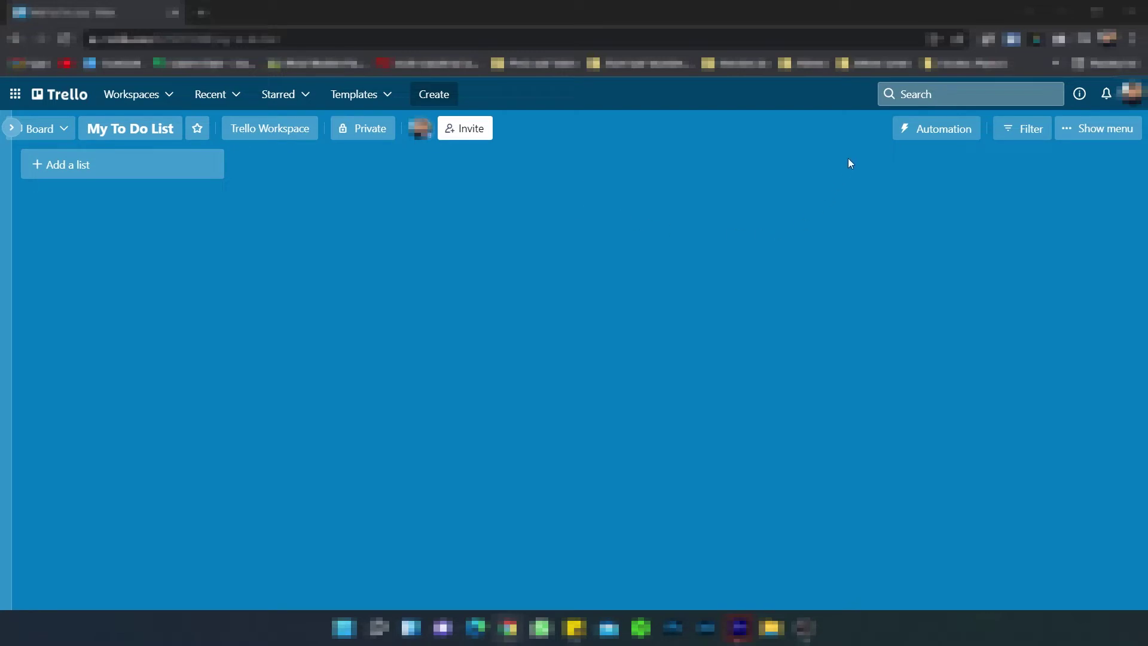
Add two lists named "Ideas" and "To Do" to the empty board.
{"action": "left_click", "coordinate": [69, 169]}
{"action": "type", "text": "Ideas"}
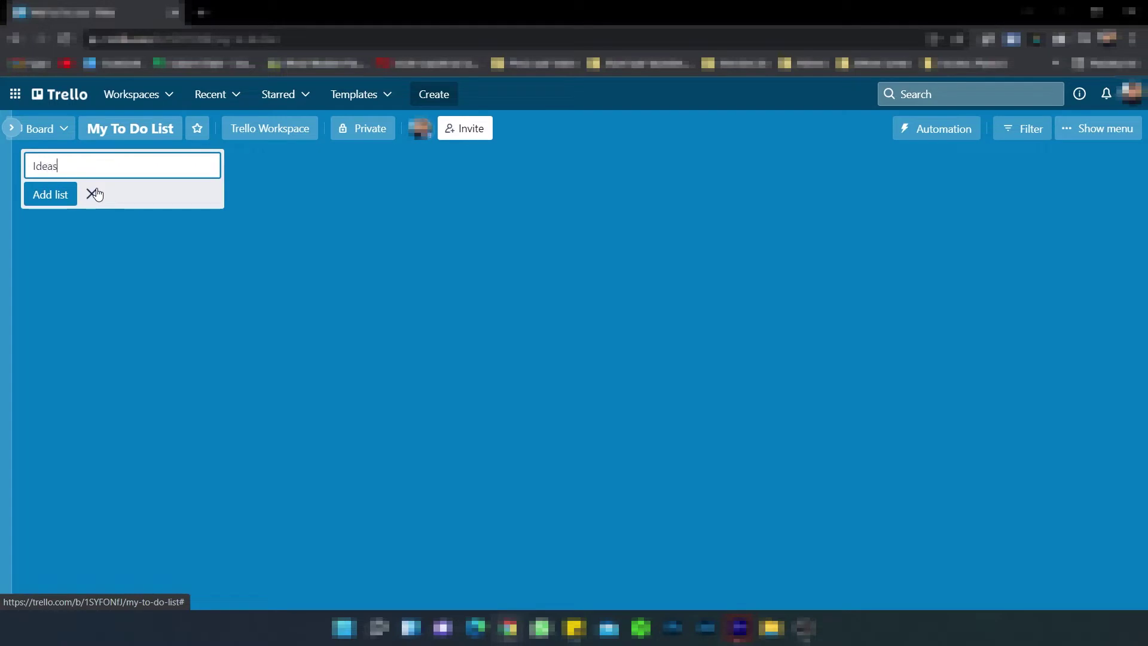
{"action": "left_click", "coordinate": [63, 200]}
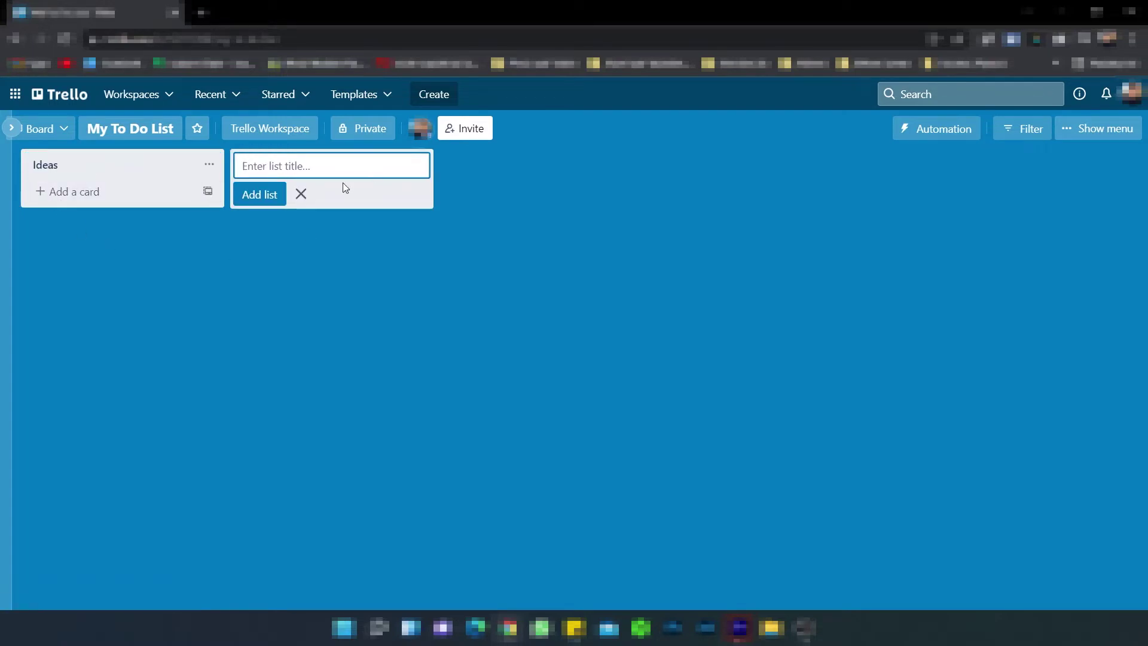
{"action": "type", "text": "To Do"}
{"action": "left_click", "coordinate": [250, 192]}
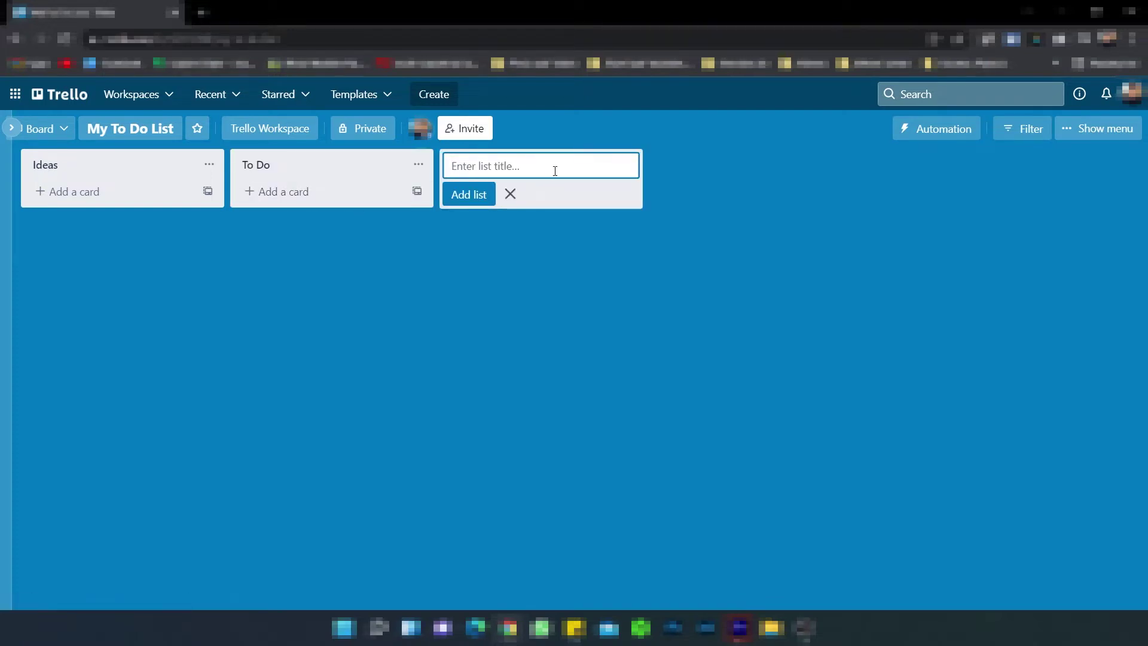
Add two more lists named "Doing" and "Done" after To Do and finish adding lists.
{"action": "type", "text": "Doing"}
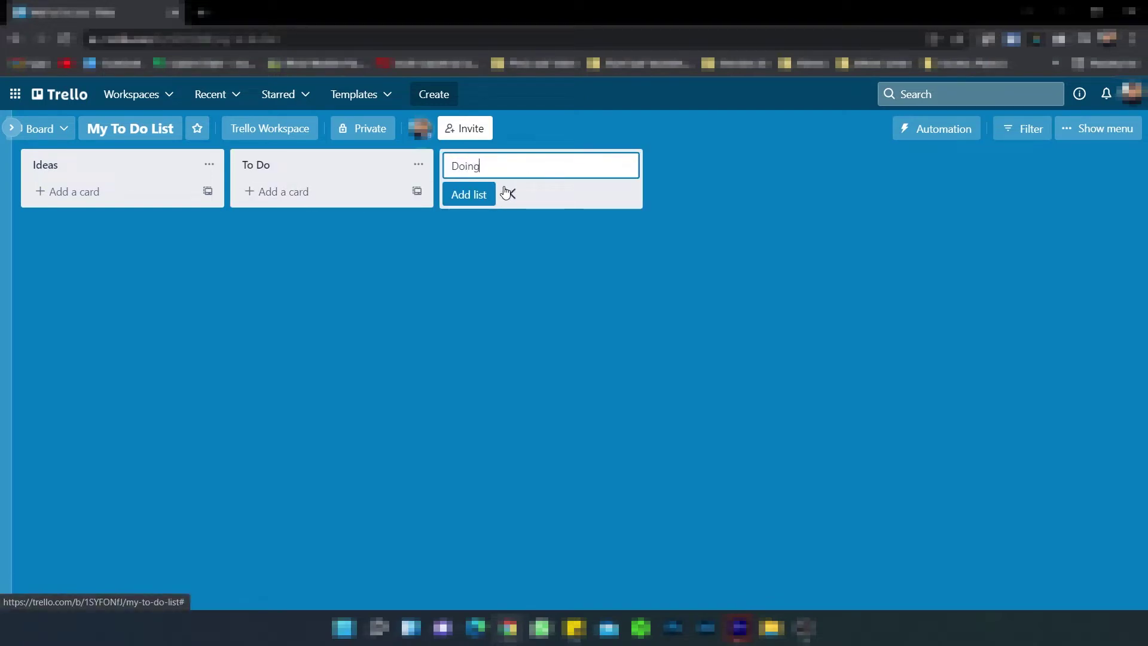
{"action": "left_click", "coordinate": [486, 194]}
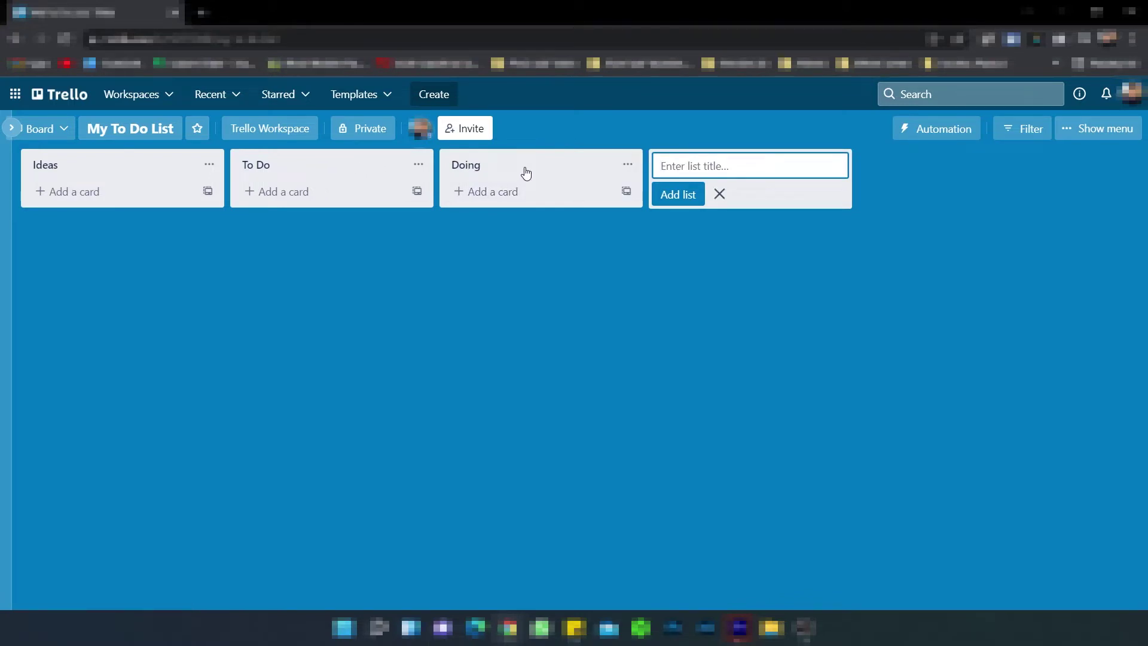
{"action": "type", "text": "D"}
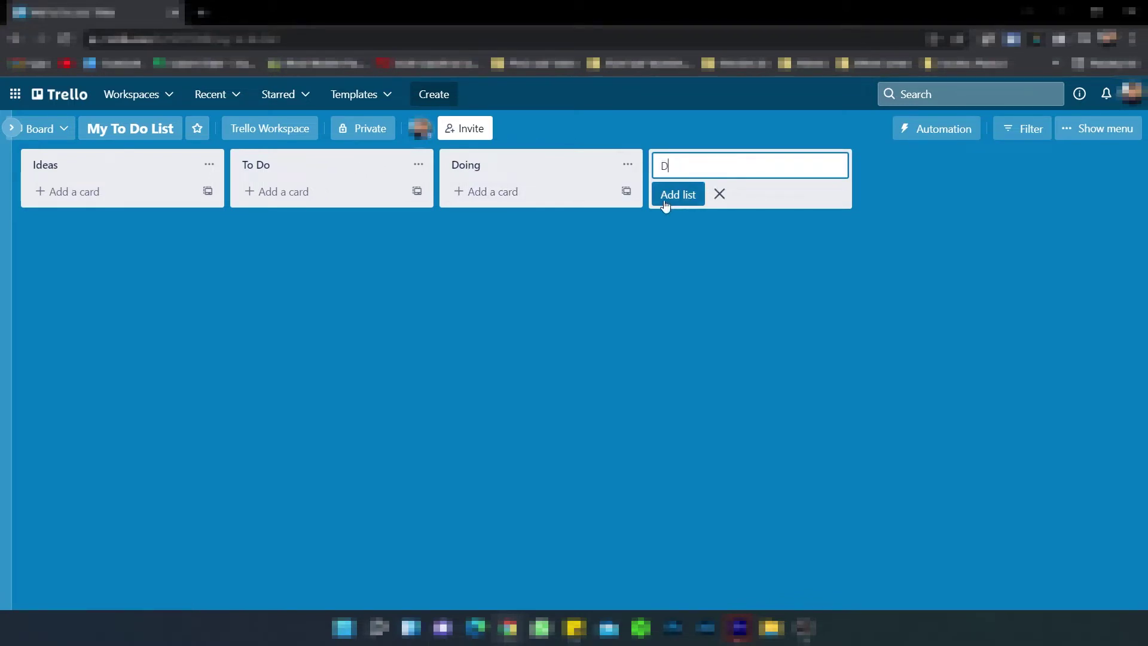
{"action": "type", "text": "one"}
{"action": "left_click", "coordinate": [665, 206]}
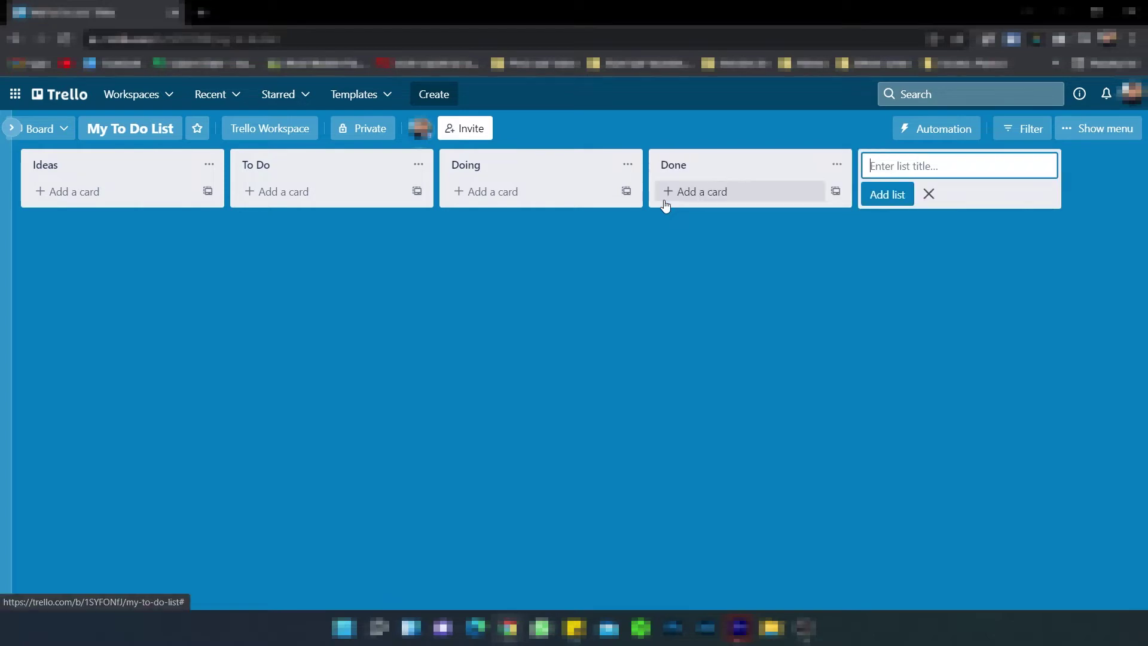
{"action": "left_click", "coordinate": [928, 194]}
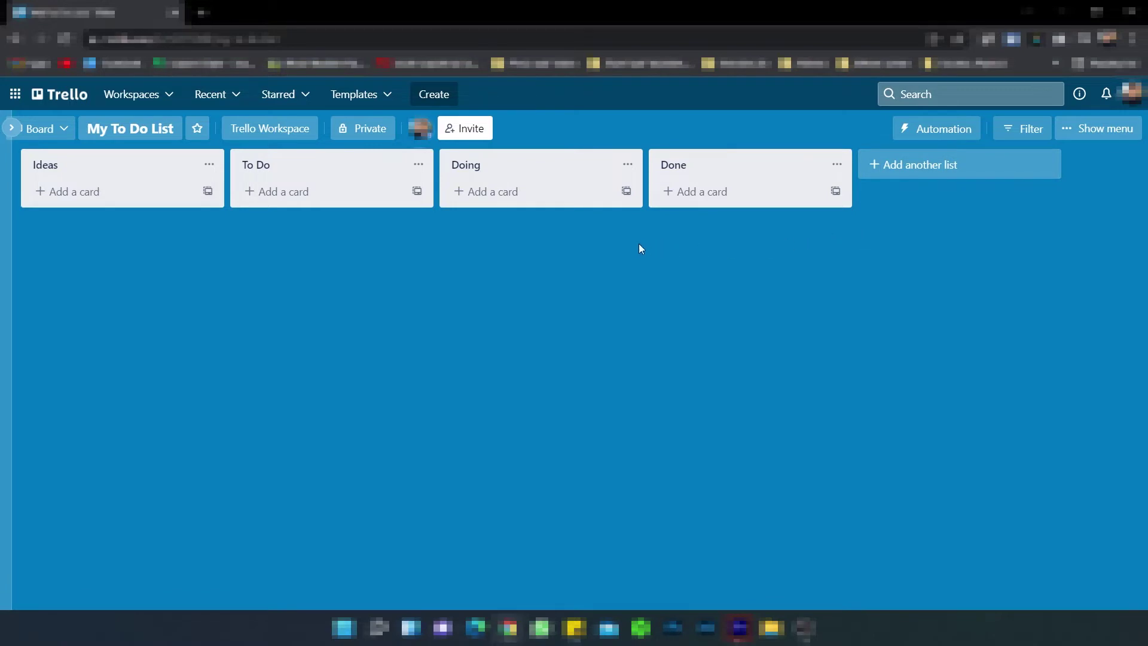
Add a card titled "Writing a New Project" to the Ideas list.
{"action": "left_click_drag", "start_coordinate": [508, 177], "coordinate": [555, 172]}
{"action": "left_click", "coordinate": [50, 193]}
{"action": "type", "text": "W"}
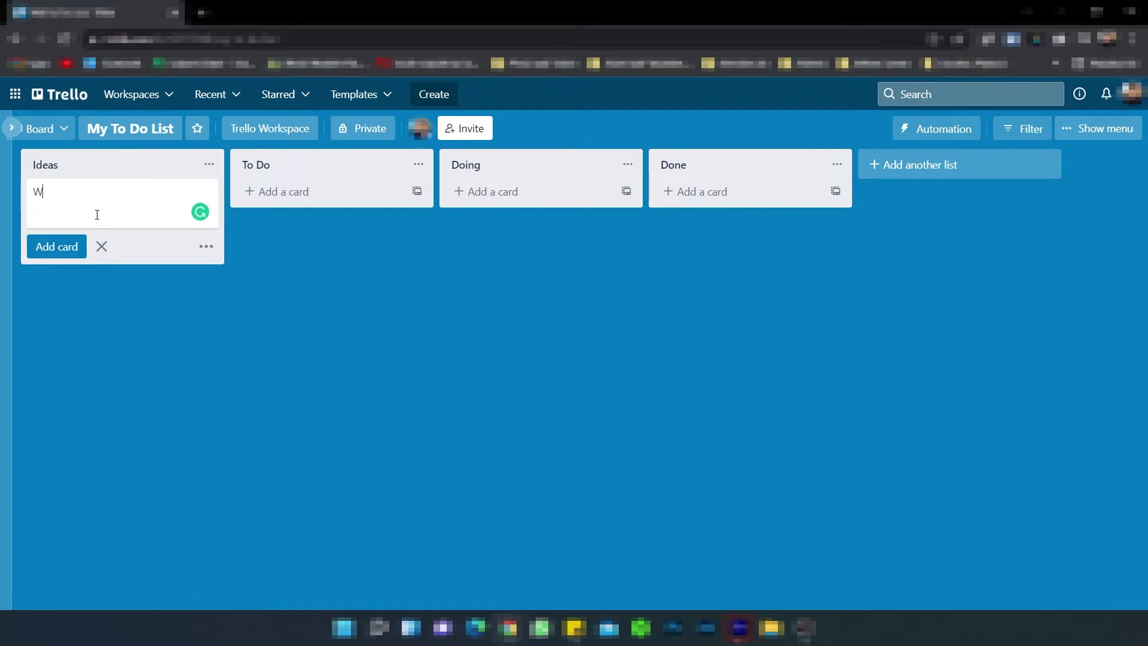
{"action": "type", "text": "riting a New Project"}
{"action": "left_click", "coordinate": [60, 248]}
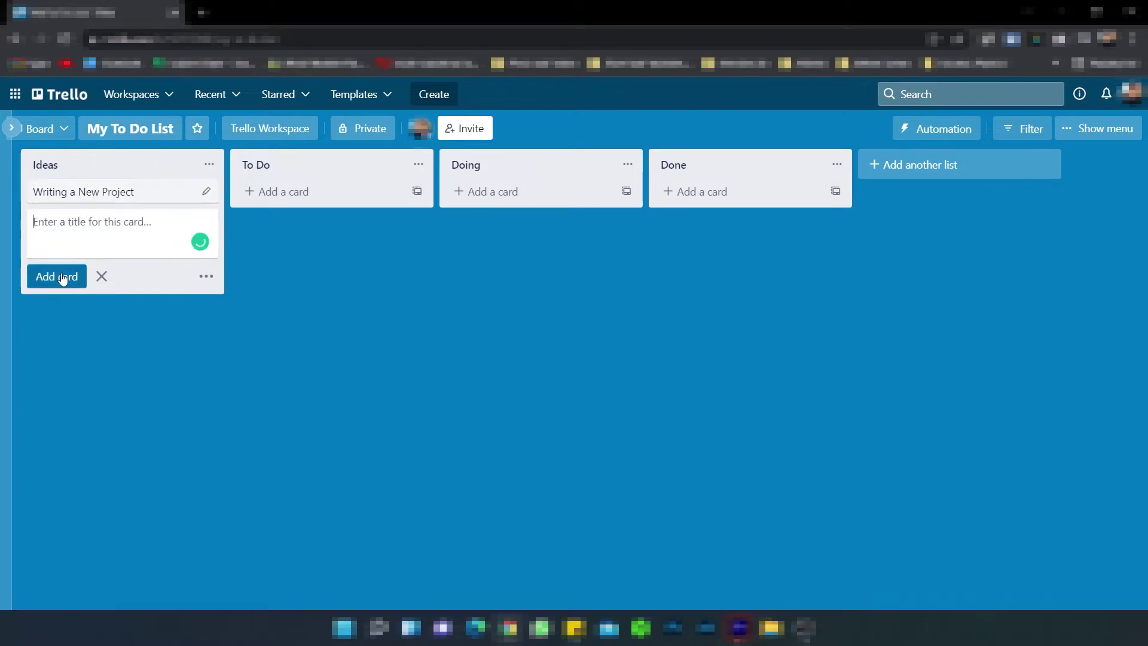
Add cards "Email my Partners about next week's Meeting" and "Create Info Pack for the next Youth Exchange" to the Ideas list.
{"action": "type", "text": "Email my Partners about next week's"}
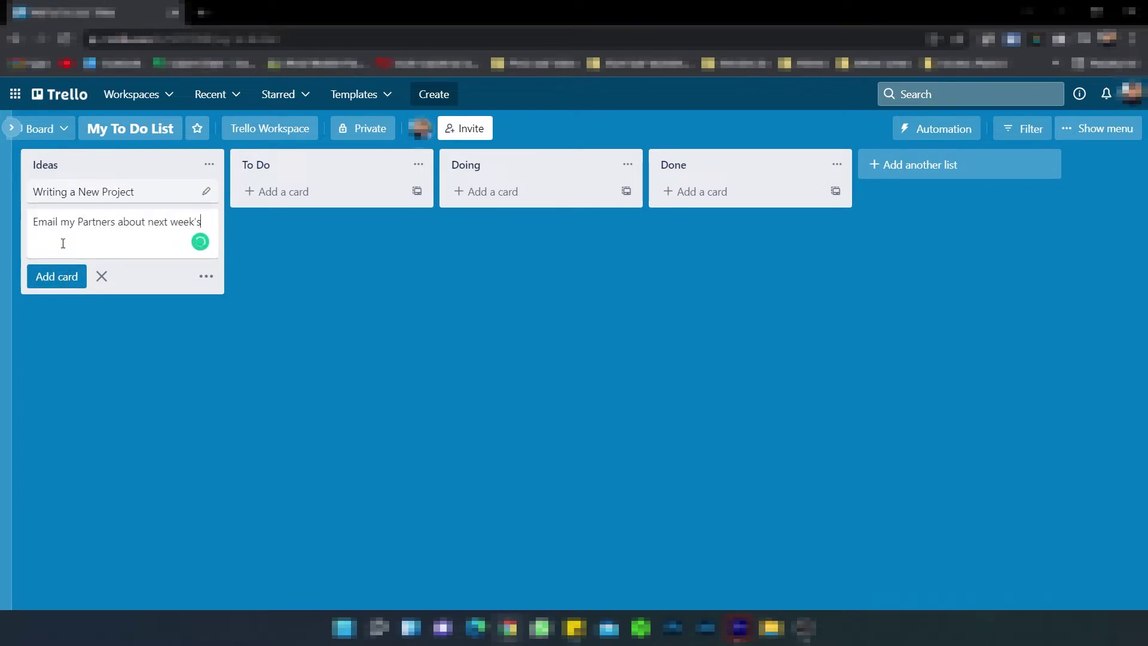
{"action": "type", "text": " Meeting"}
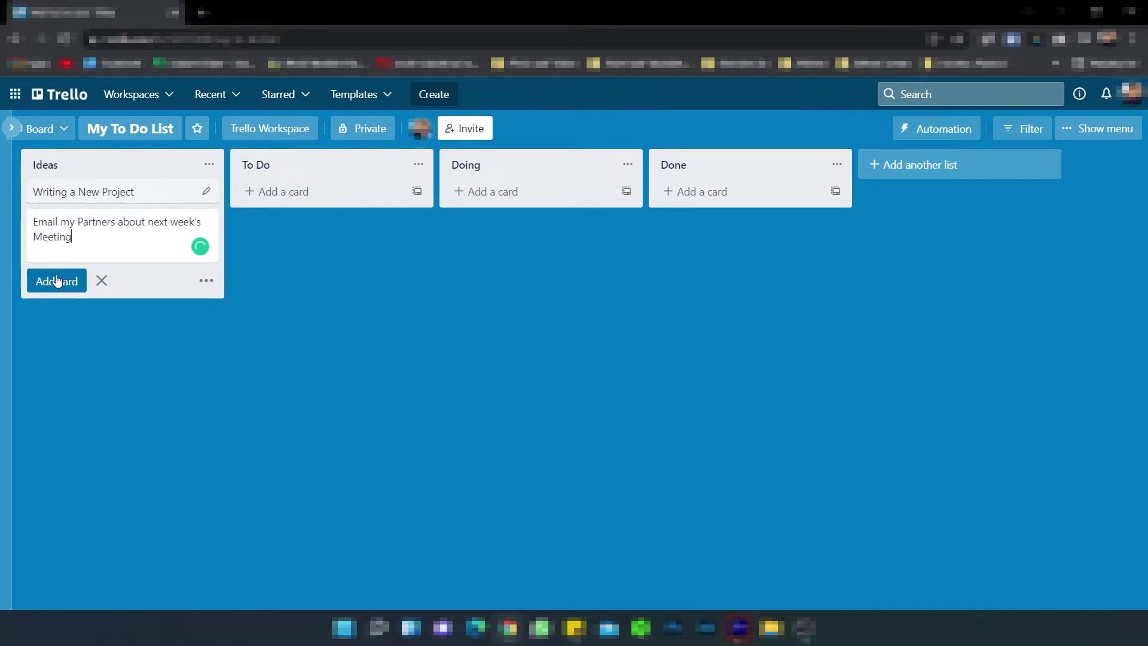
{"action": "left_click", "coordinate": [58, 277]}
{"action": "type", "text": "Create Info Pack for the nex"}
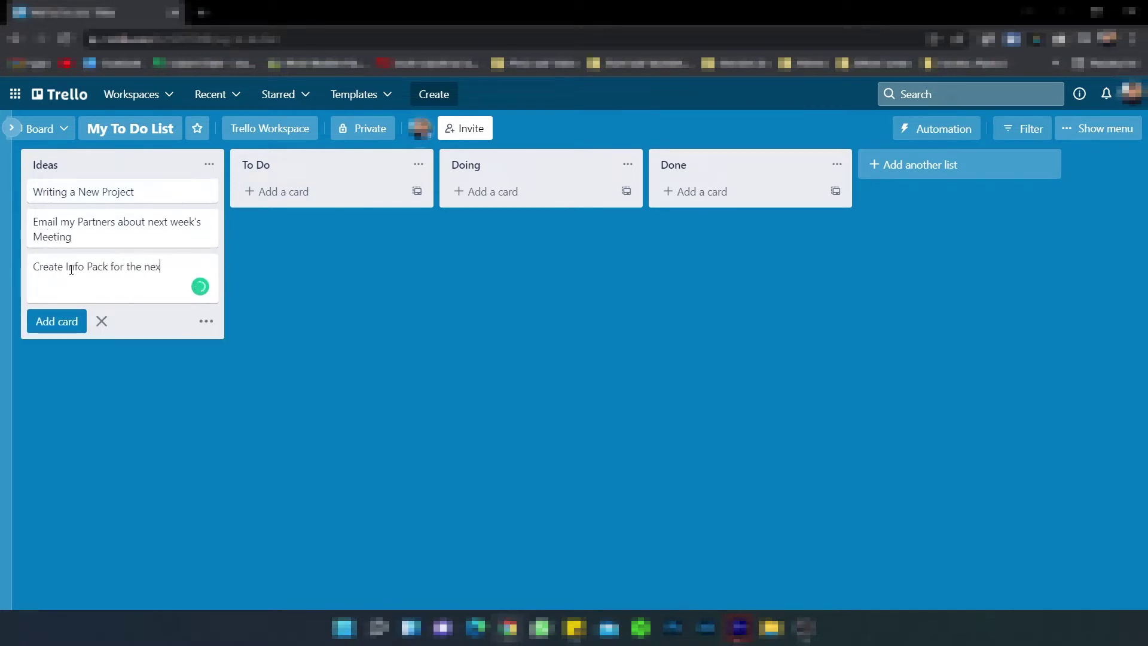
{"action": "type", "text": "t Youth Exchange"}
{"action": "left_click", "coordinate": [271, 374]}
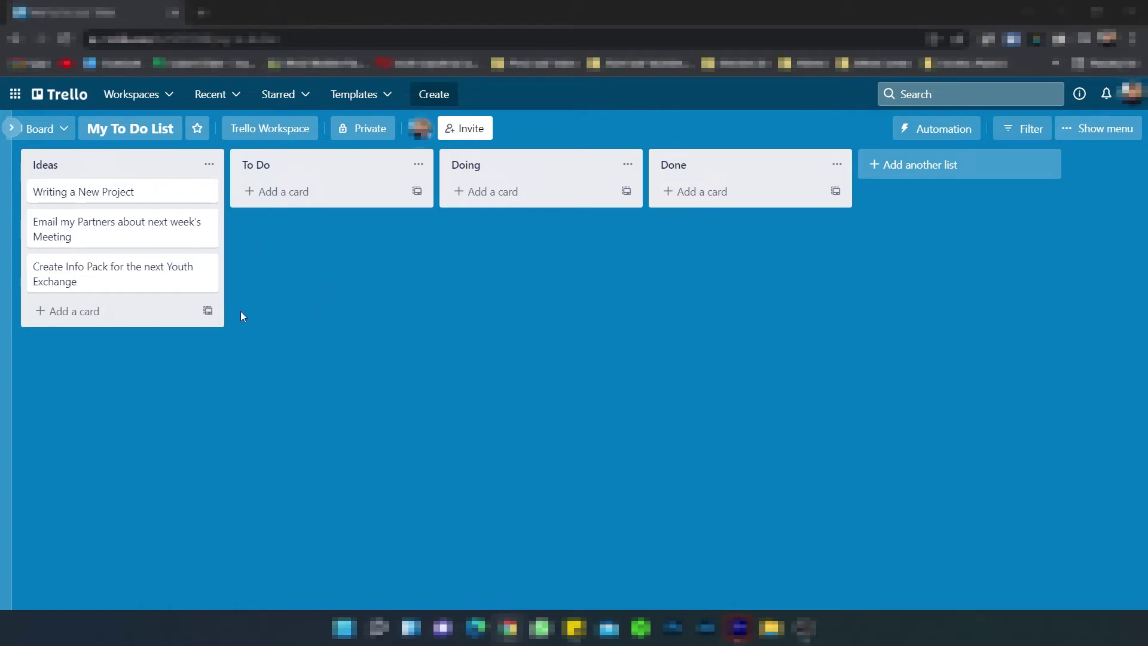
Move the Create Info Pack card to the top of Ideas, into To Do, into Done, and back to the end of Ideas.
{"action": "left_click_drag", "start_coordinate": [131, 263], "coordinate": [137, 181]}
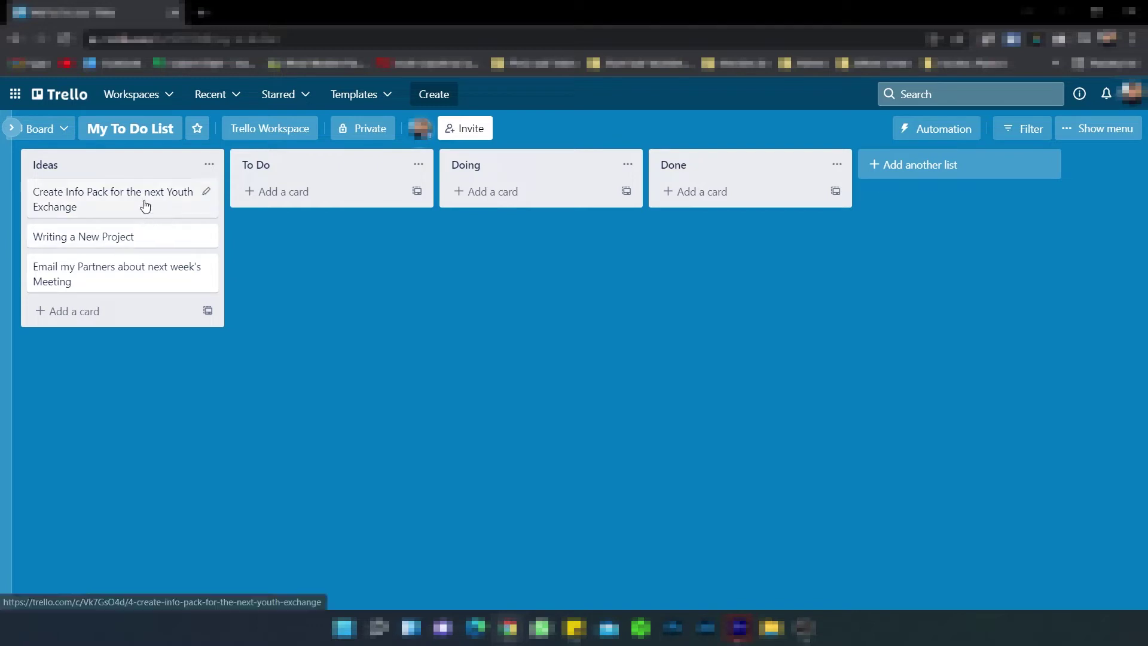
{"action": "left_click_drag", "start_coordinate": [143, 205], "coordinate": [353, 205]}
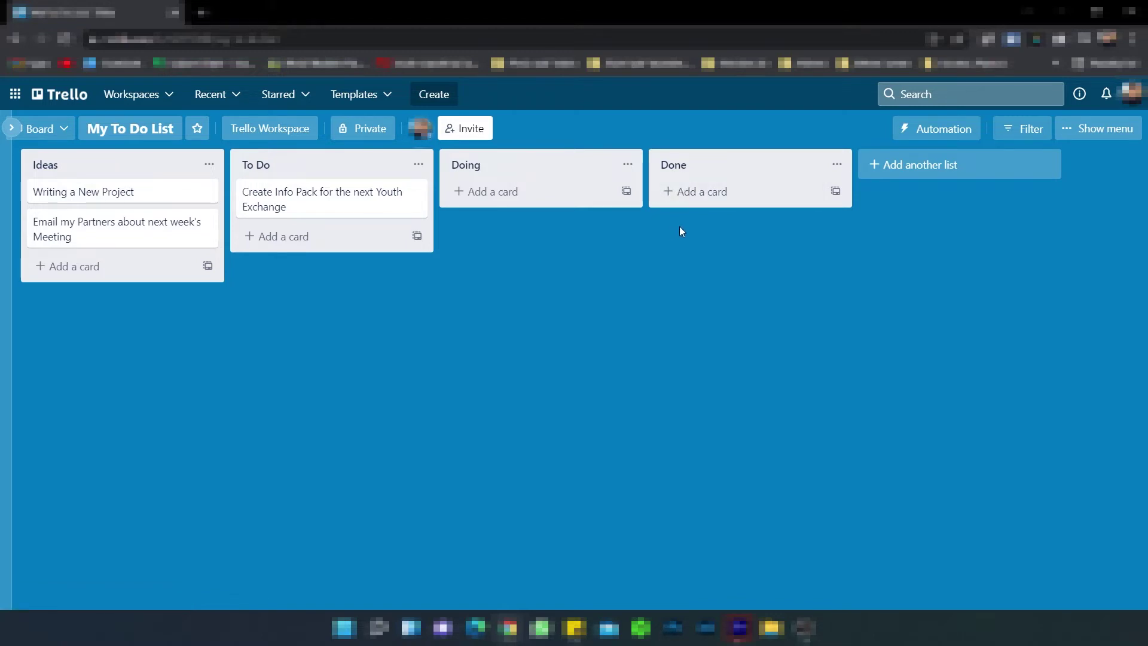
{"action": "left_click_drag", "start_coordinate": [336, 199], "coordinate": [735, 193]}
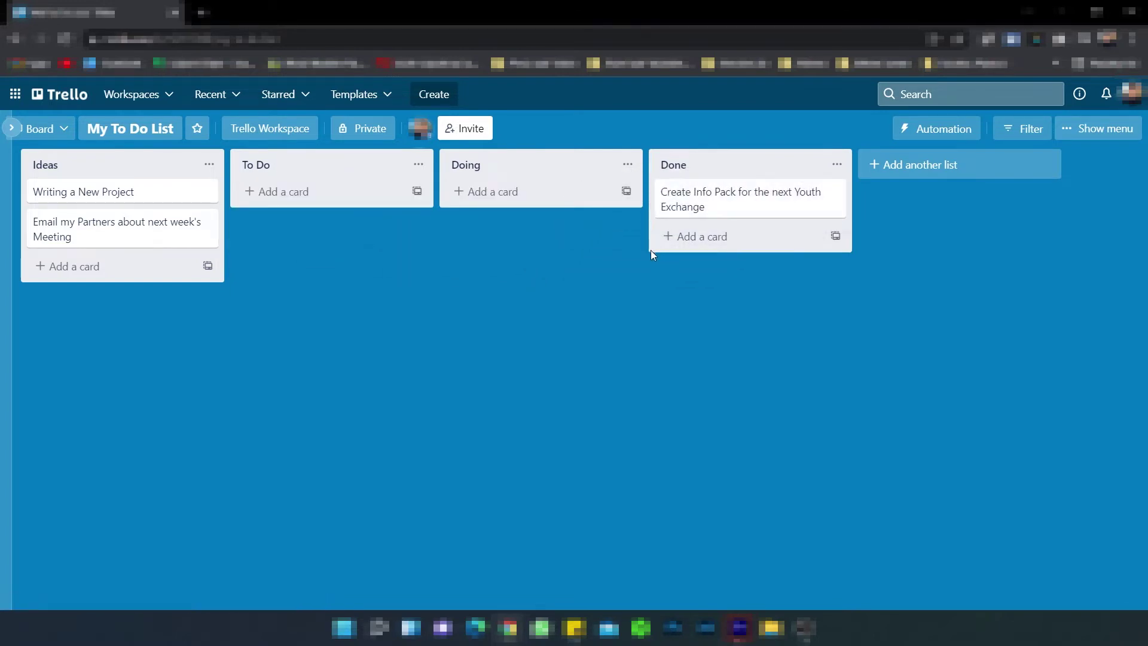
{"action": "left_click_drag", "start_coordinate": [730, 198], "coordinate": [144, 316]}
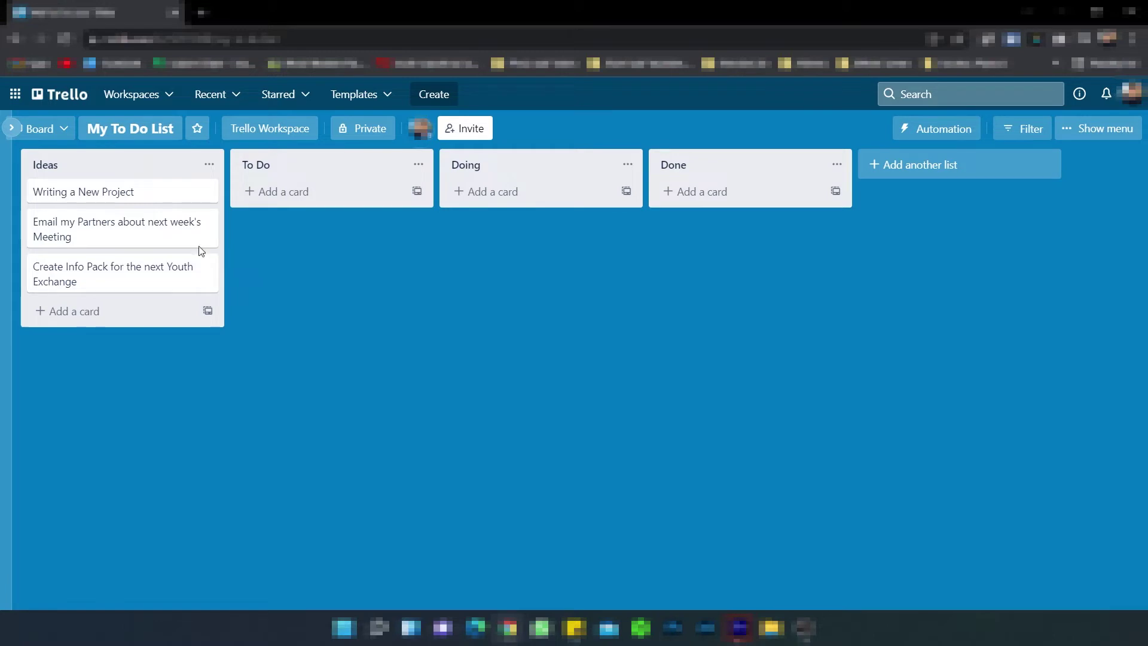
Give the "Writing a New Project" card the description "The topic of the next project will be Sustainability" and save it.
{"action": "left_click", "coordinate": [110, 192]}
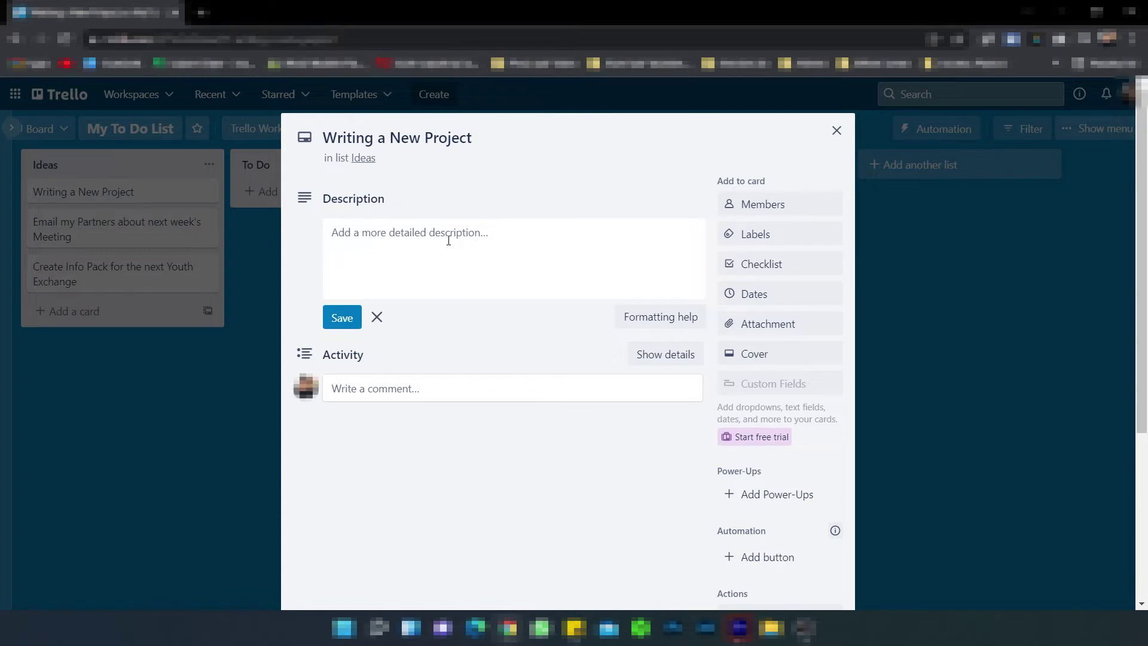
{"action": "left_click", "coordinate": [390, 234]}
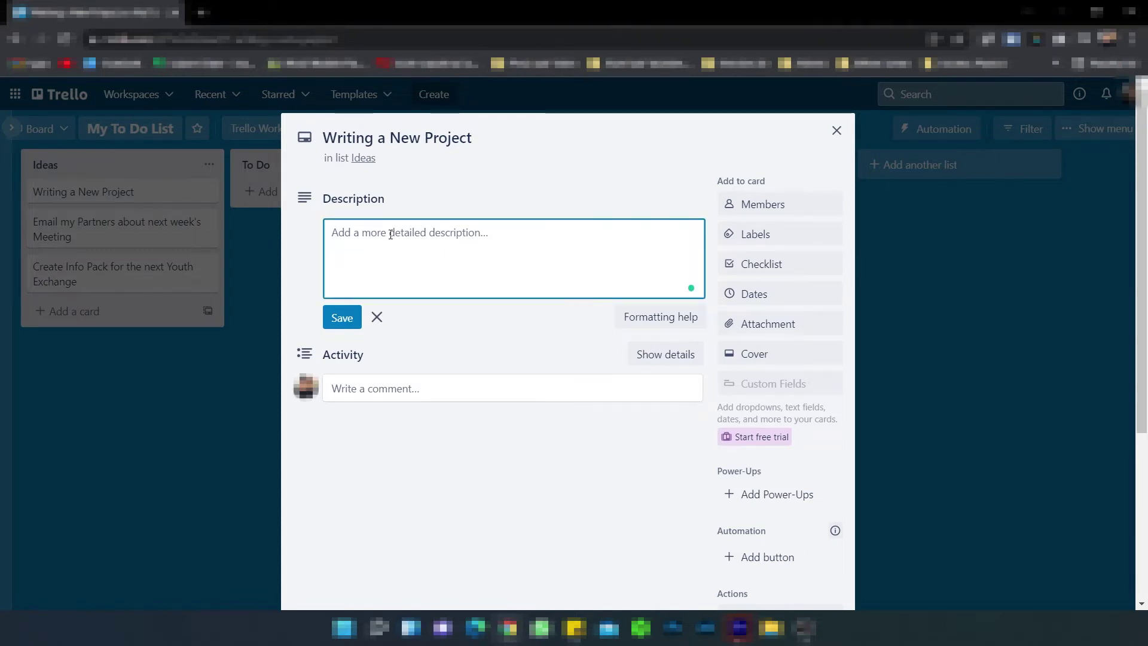
{"action": "type", "text": "T"}
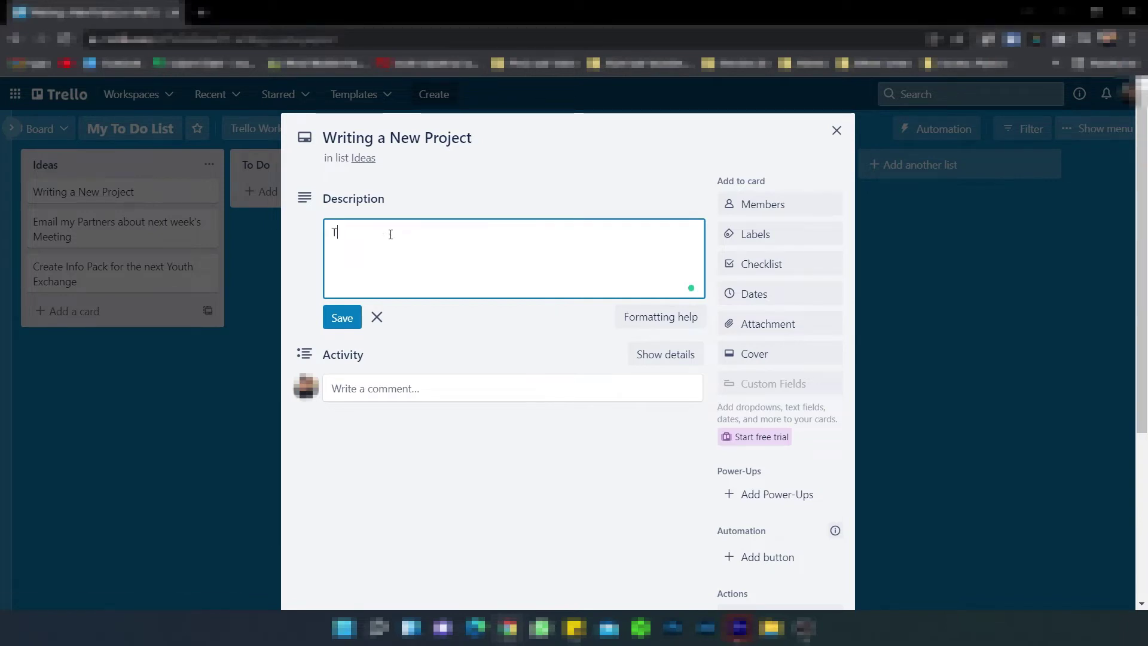
{"action": "type", "text": "he topic of the next p"}
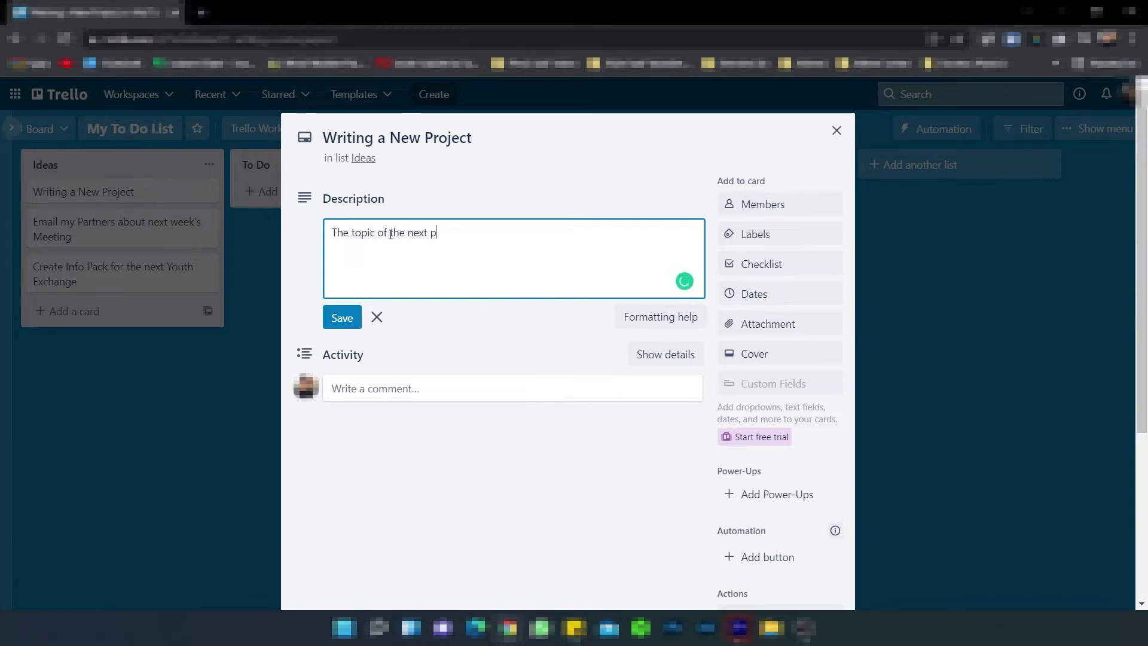
{"action": "type", "text": "roject will be Susta"}
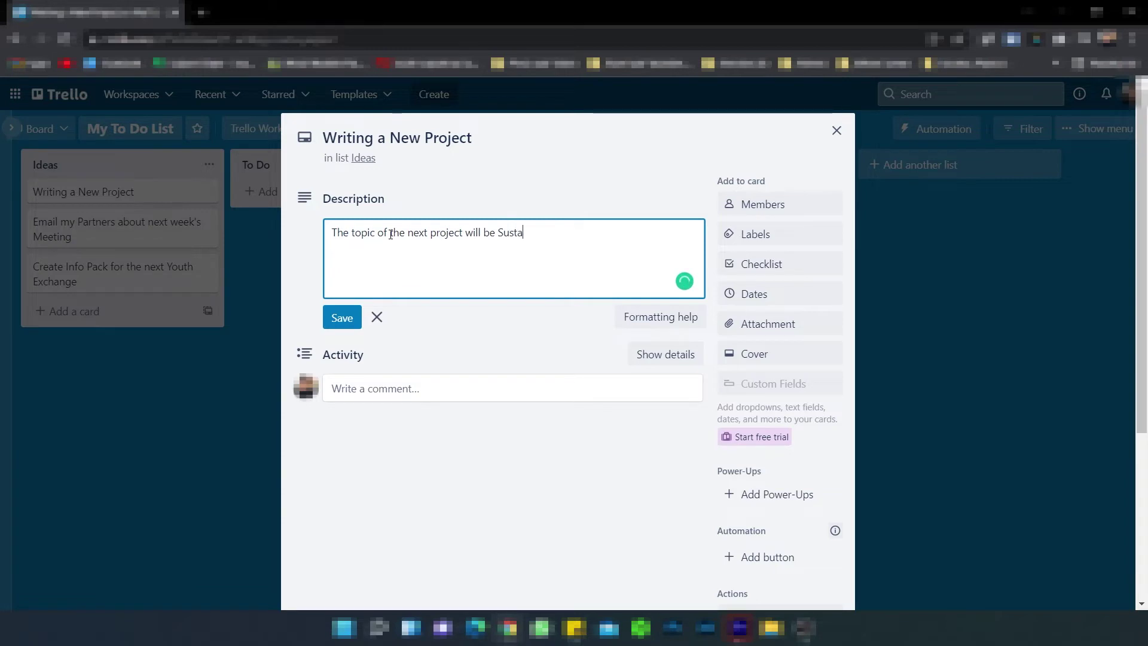
{"action": "type", "text": "inability"}
{"action": "left_click", "coordinate": [338, 317]}
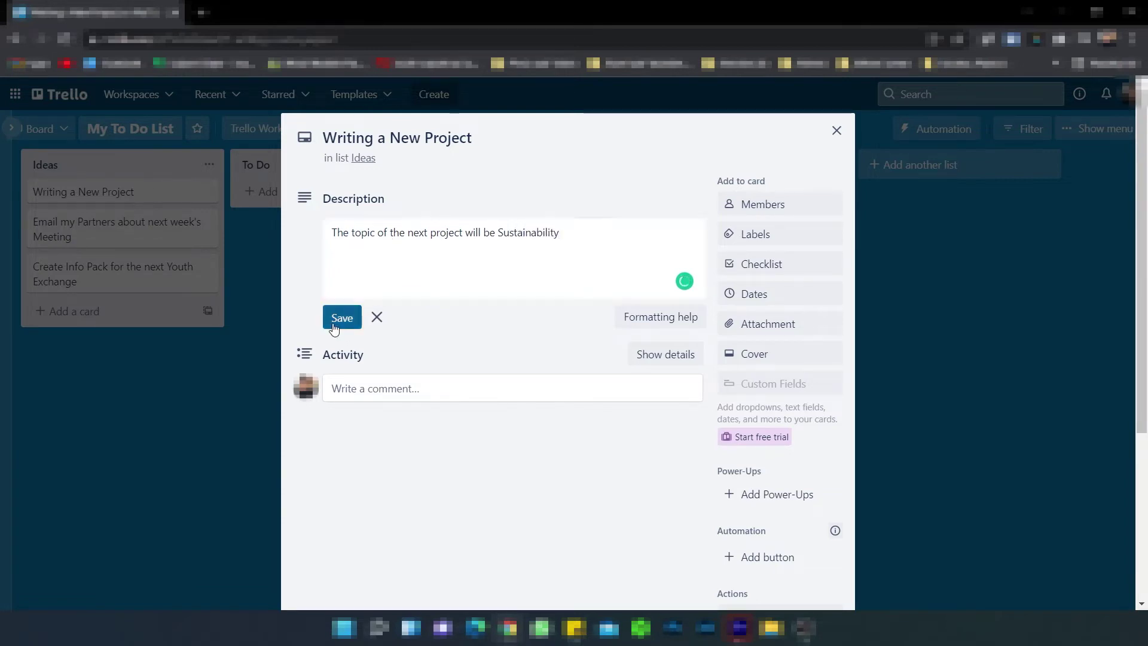
Add a second line "The next deadline to apply is in February" to the card's description and save it.
{"action": "left_click", "coordinate": [568, 231]}
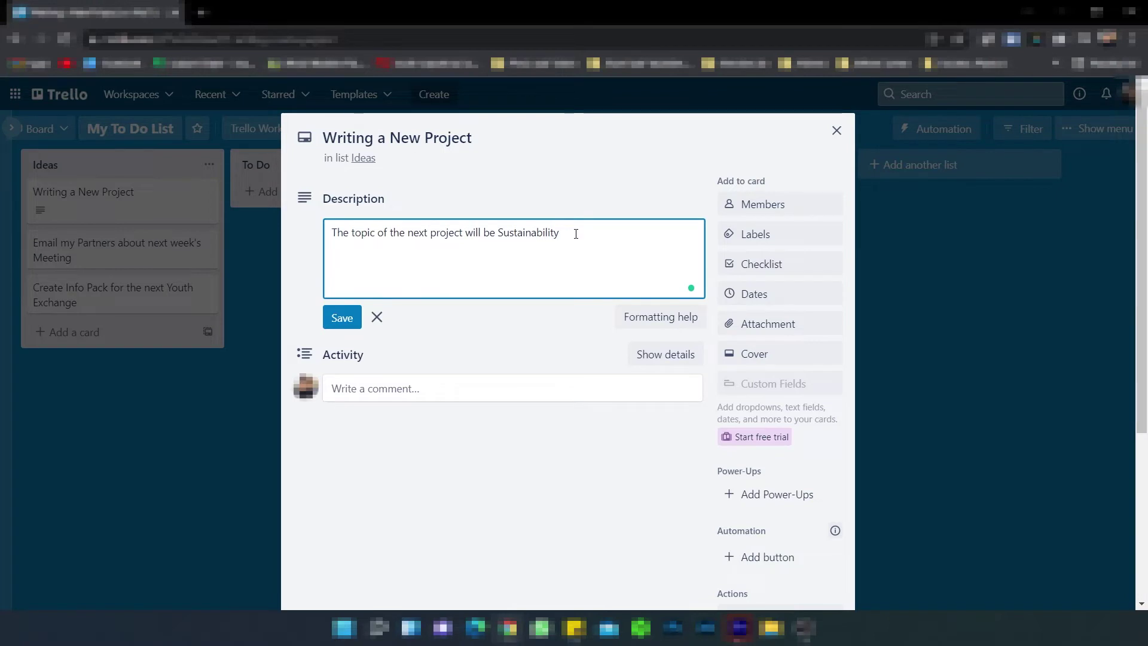
{"action": "type", "text": "The next dead"}
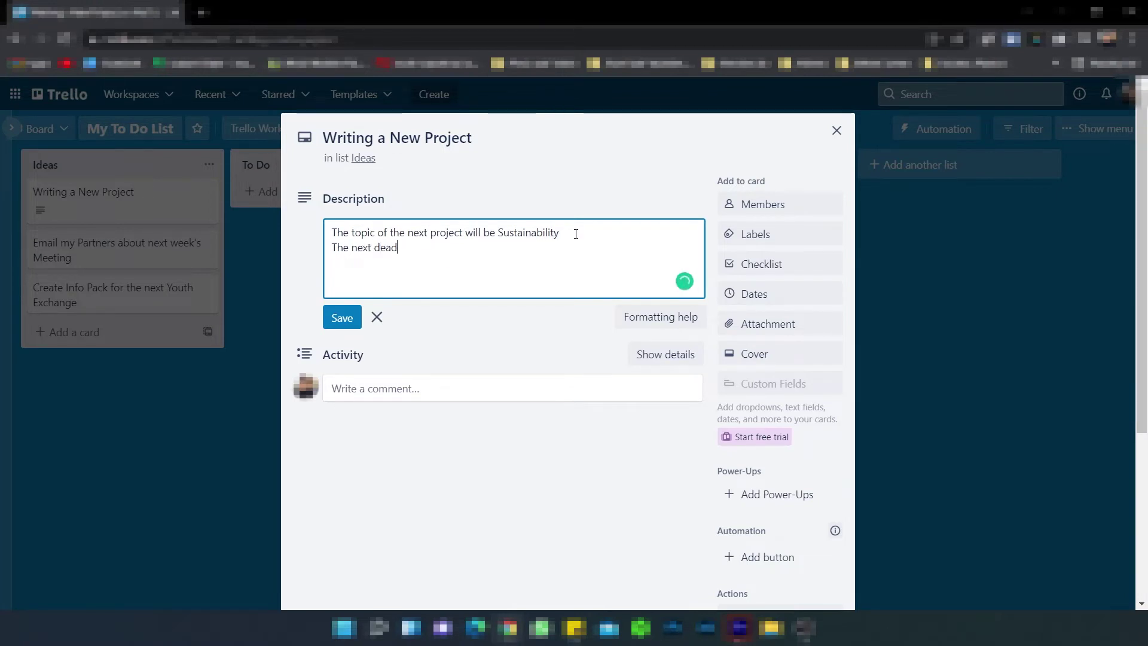
{"action": "type", "text": "line to apply is in F"}
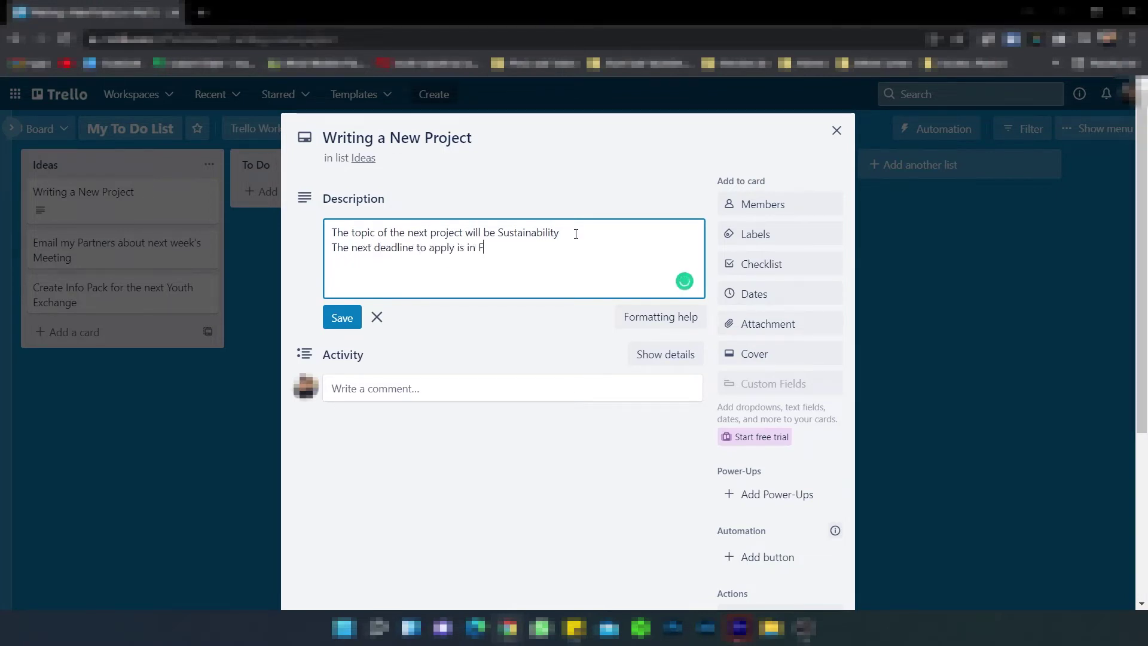
{"action": "type", "text": "ebruary"}
{"action": "left_click", "coordinate": [342, 318]}
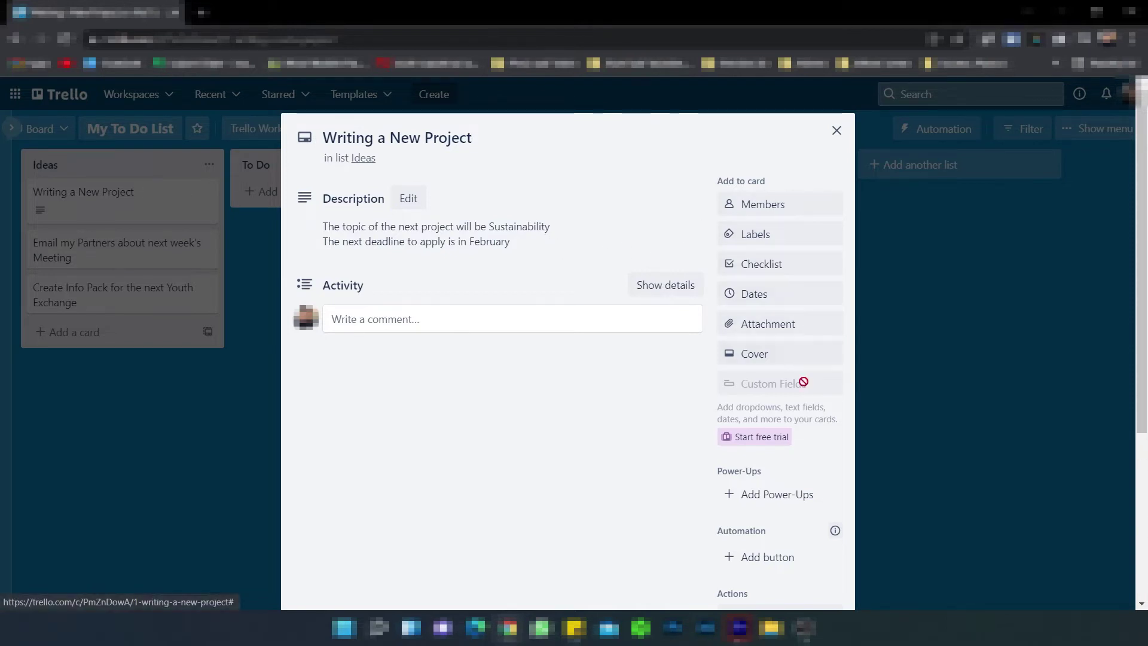
Add a checklist titled "Remember to do this" to the "Writing a New Project" card.
{"action": "left_click", "coordinate": [767, 266]}
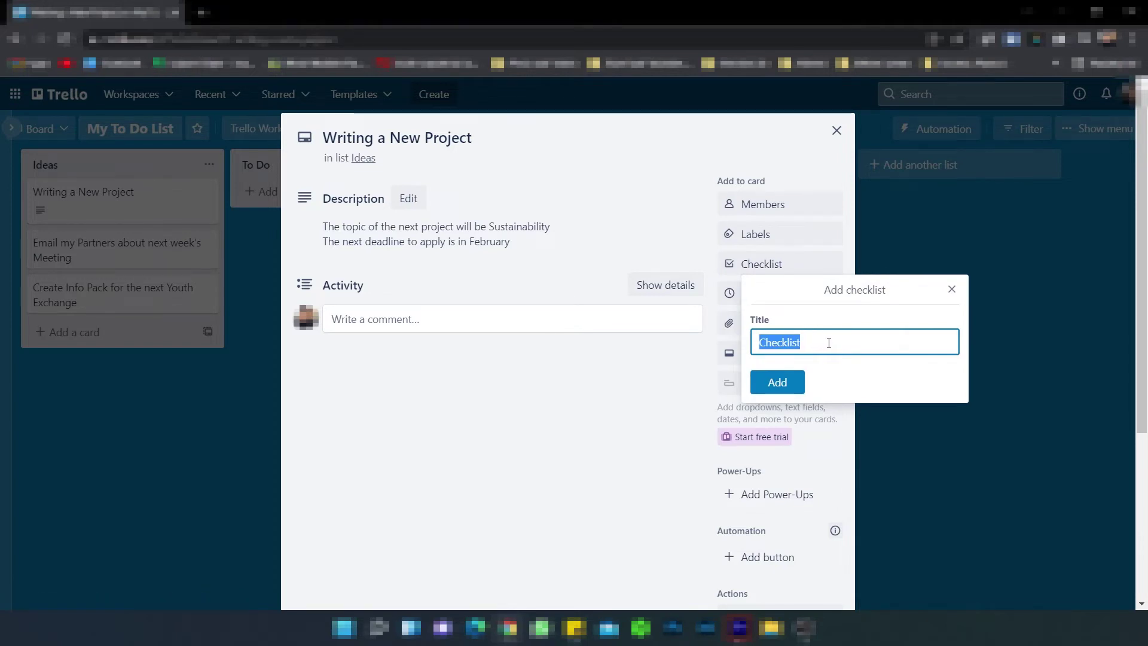
{"action": "type", "text": "Remember "}
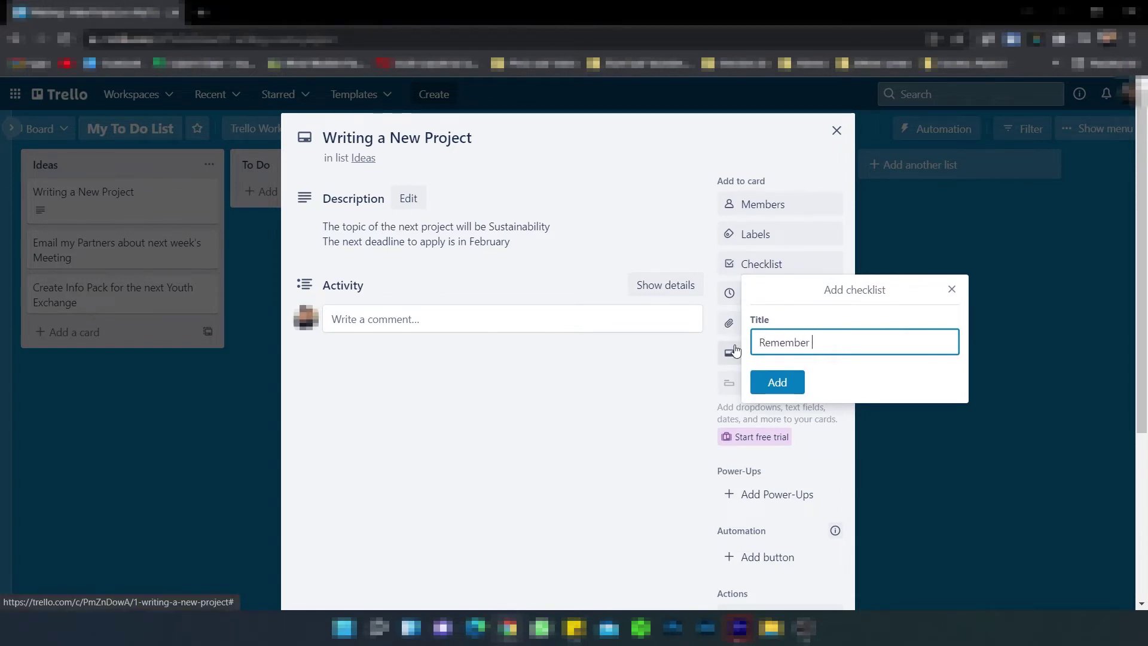
{"action": "type", "text": "to do this"}
{"action": "left_click", "coordinate": [773, 379]}
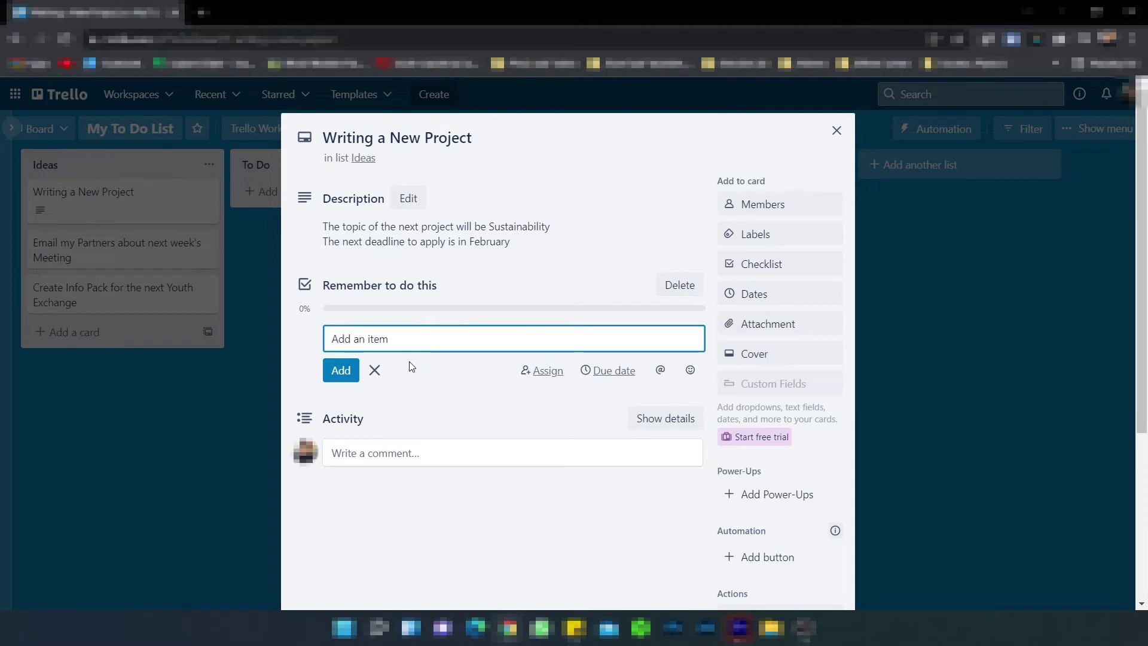
Add the items "Contact the partners", "Research the topic" and "Divide the responsabilities" to the "Remember to do this" checklist.
{"action": "type", "text": "Contact the partners"}
{"action": "key", "text": "Return"}
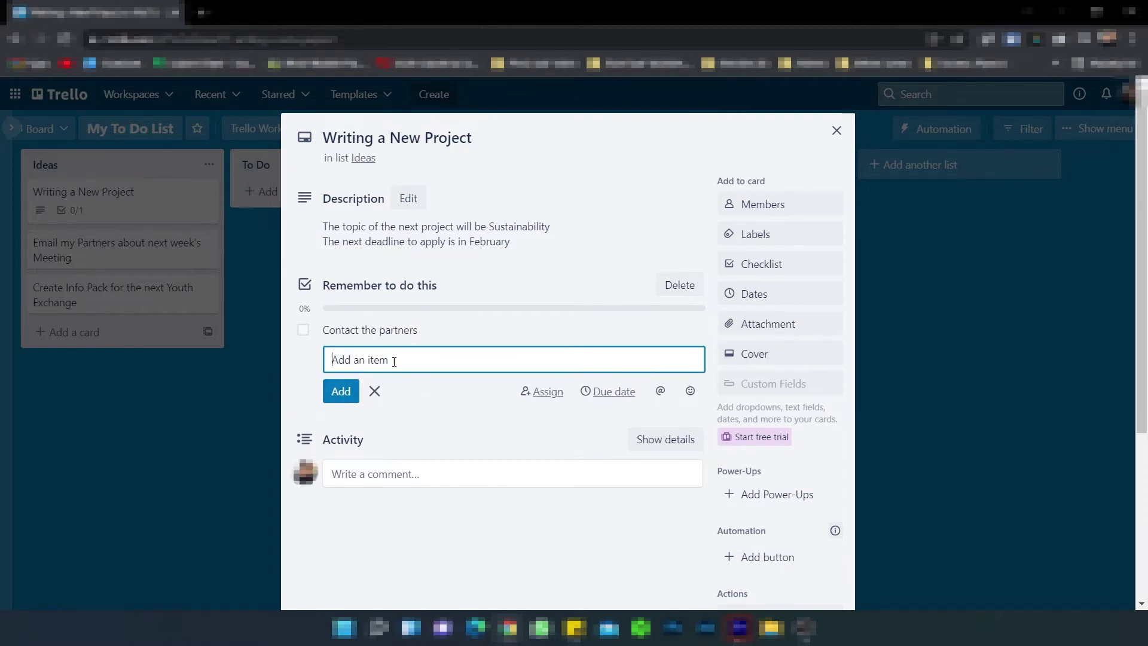
{"action": "type", "text": "Research the topic"}
{"action": "left_click", "coordinate": [339, 392]}
{"action": "type", "text": "Divide the "}
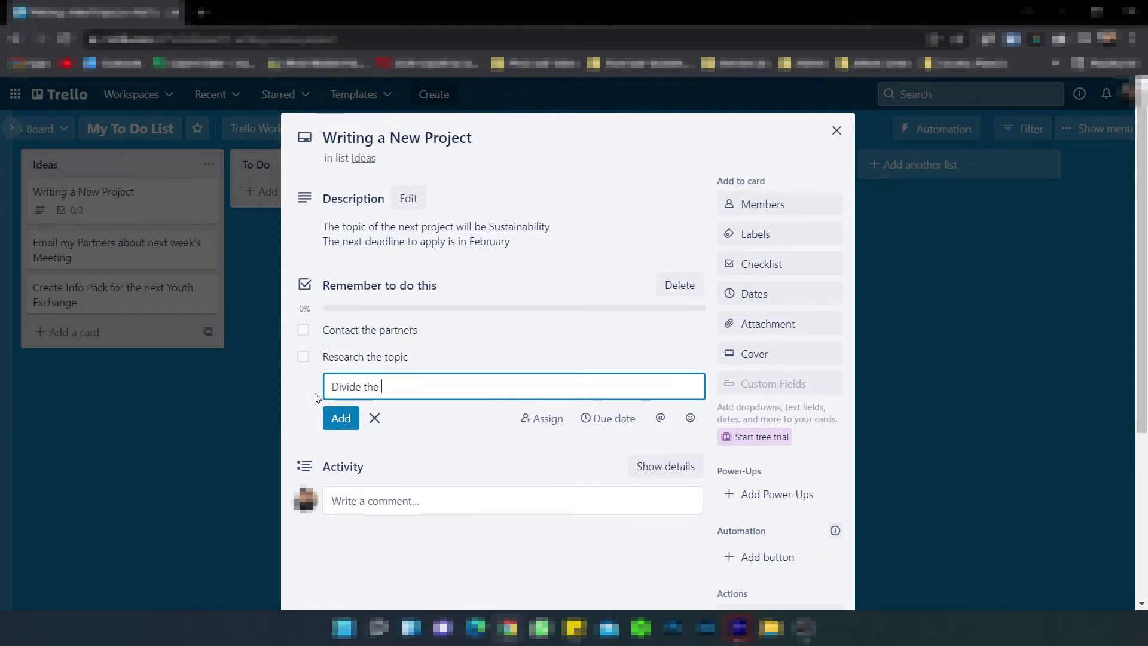
{"action": "type", "text": "responsabilities"}
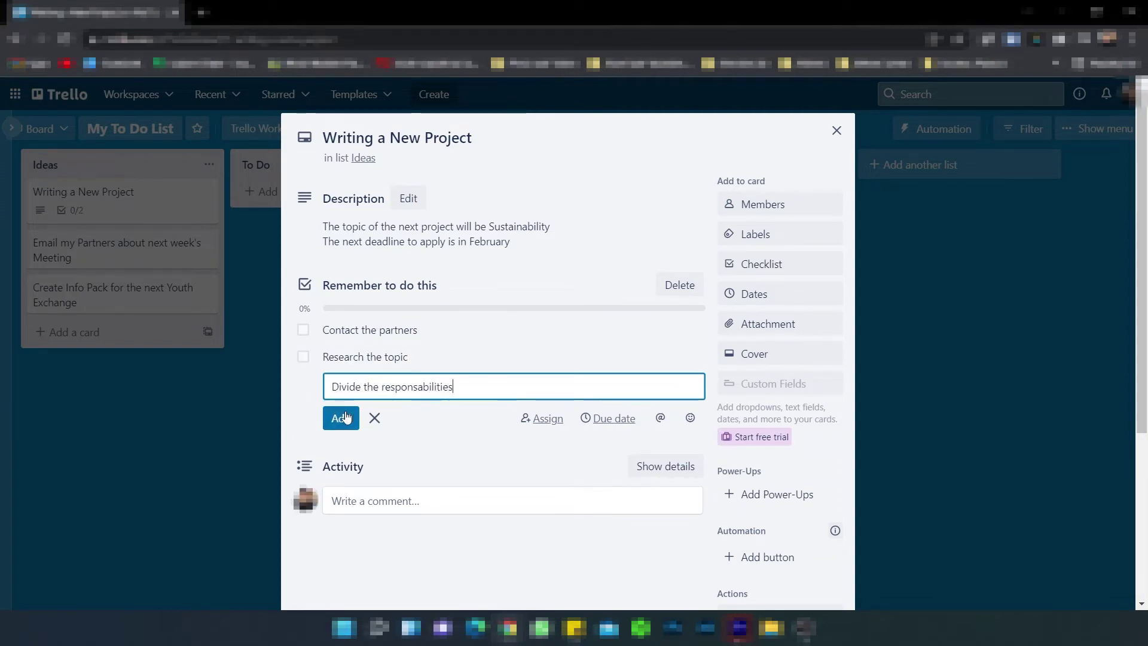
{"action": "left_click", "coordinate": [340, 417]}
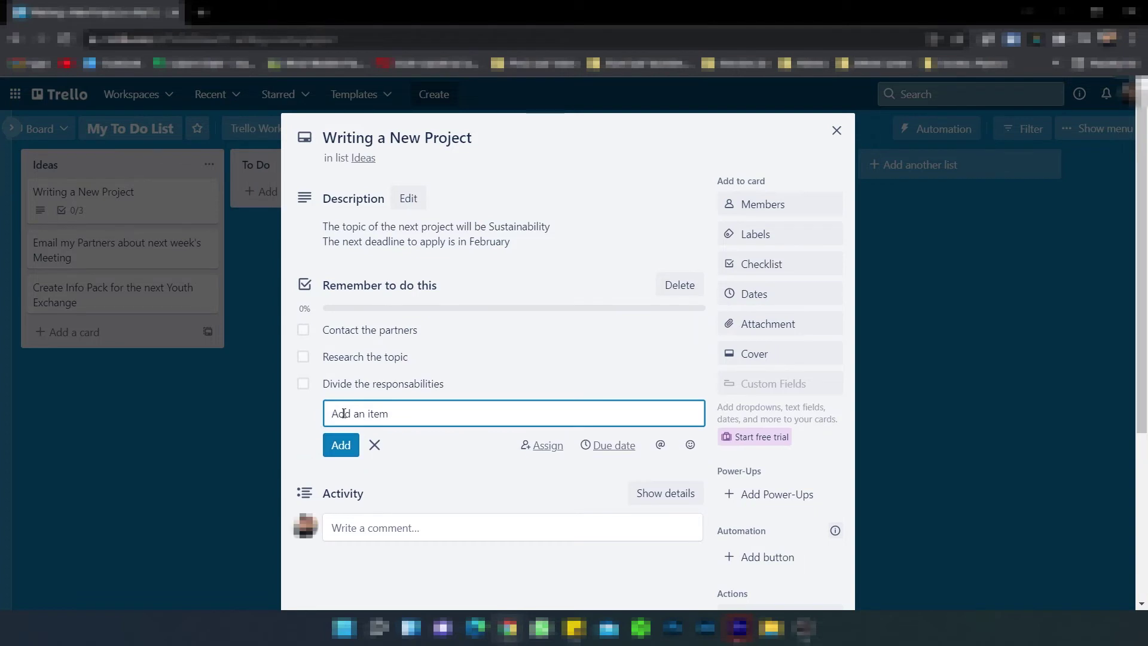
Mark the checklist items "Contact the partners" and "Research the topic" as complete and close the card.
{"action": "left_click", "coordinate": [303, 329]}
{"action": "left_click", "coordinate": [307, 356]}
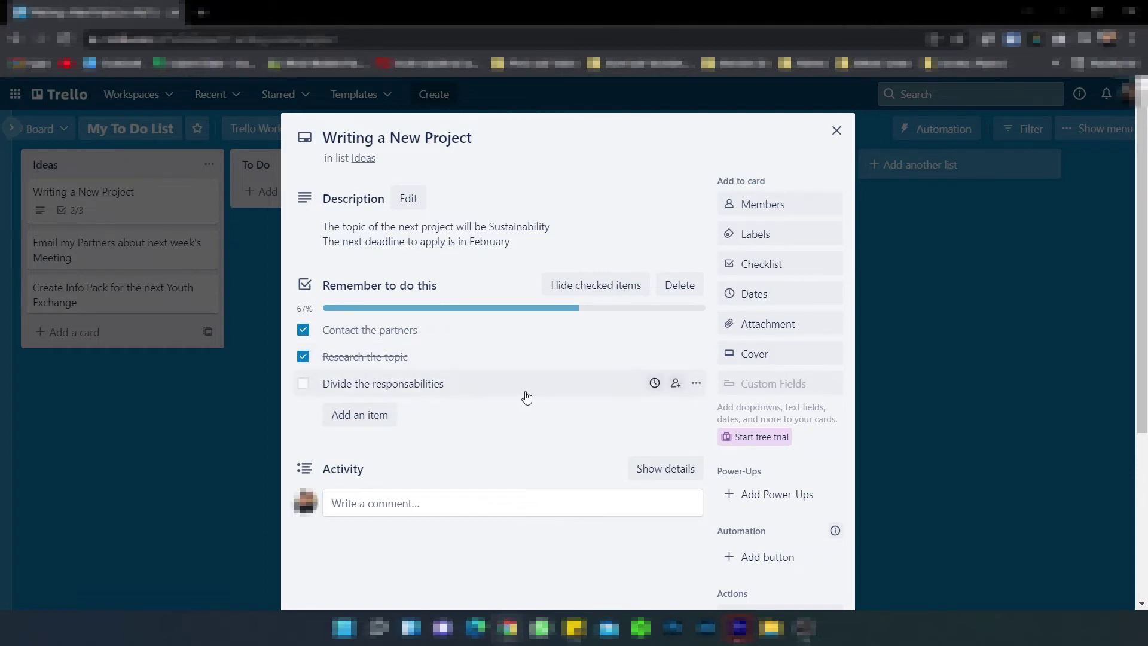
{"action": "left_click", "coordinate": [837, 129]}
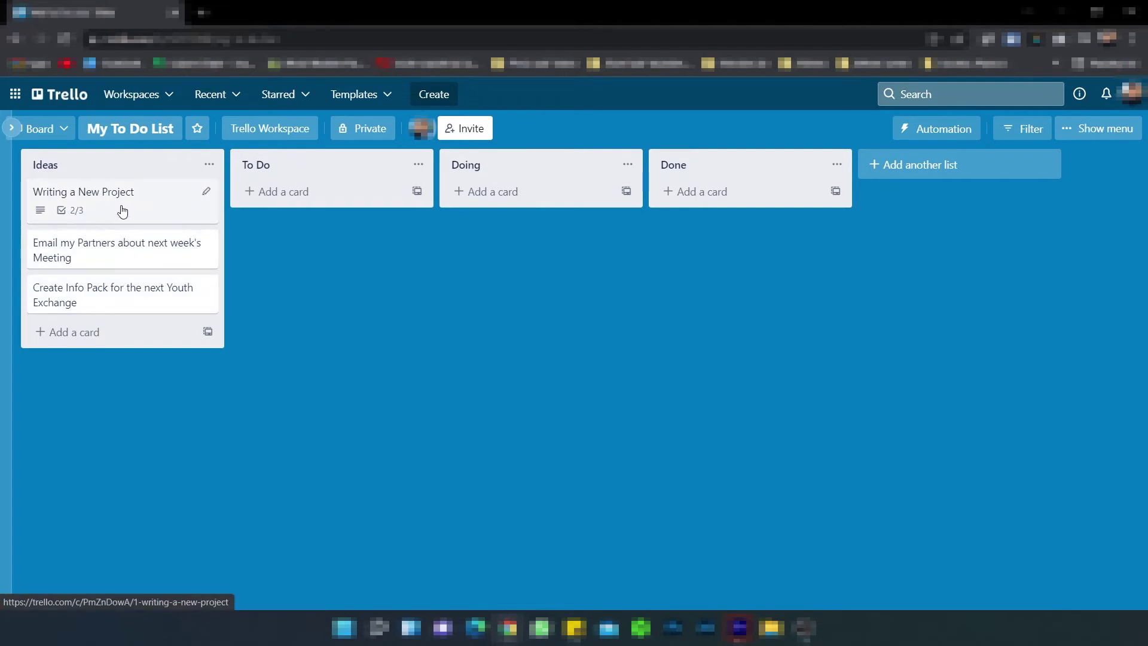
Apply the green label to the "Writing a New Project" card and name the label "Writing".
{"action": "left_click", "coordinate": [123, 210]}
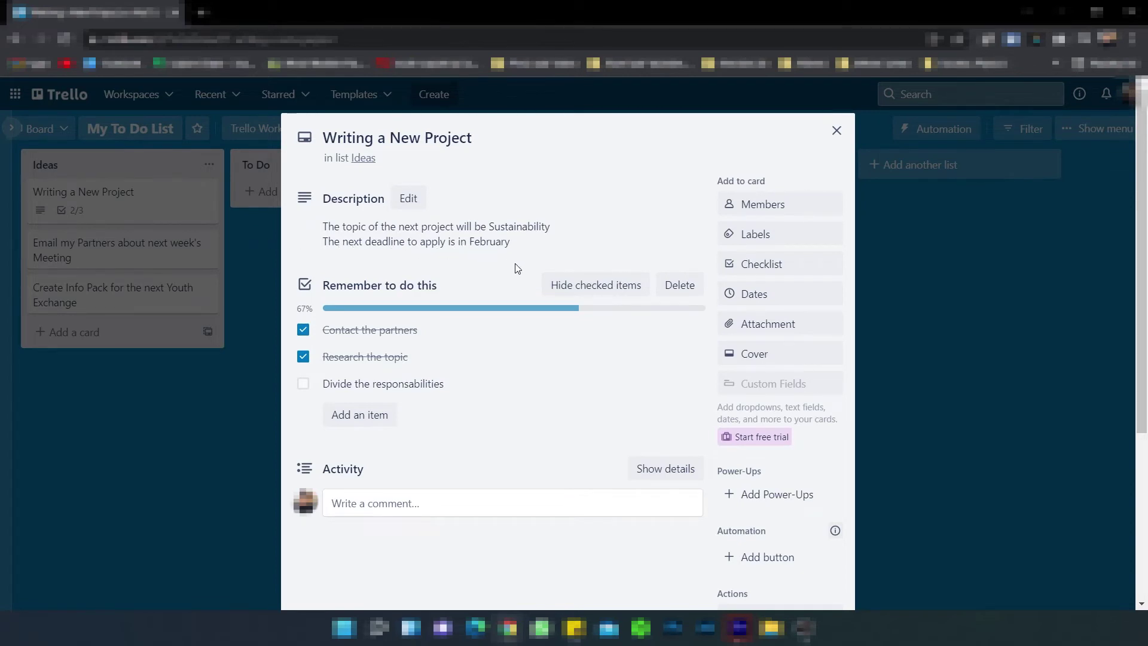
{"action": "left_click", "coordinate": [776, 238]}
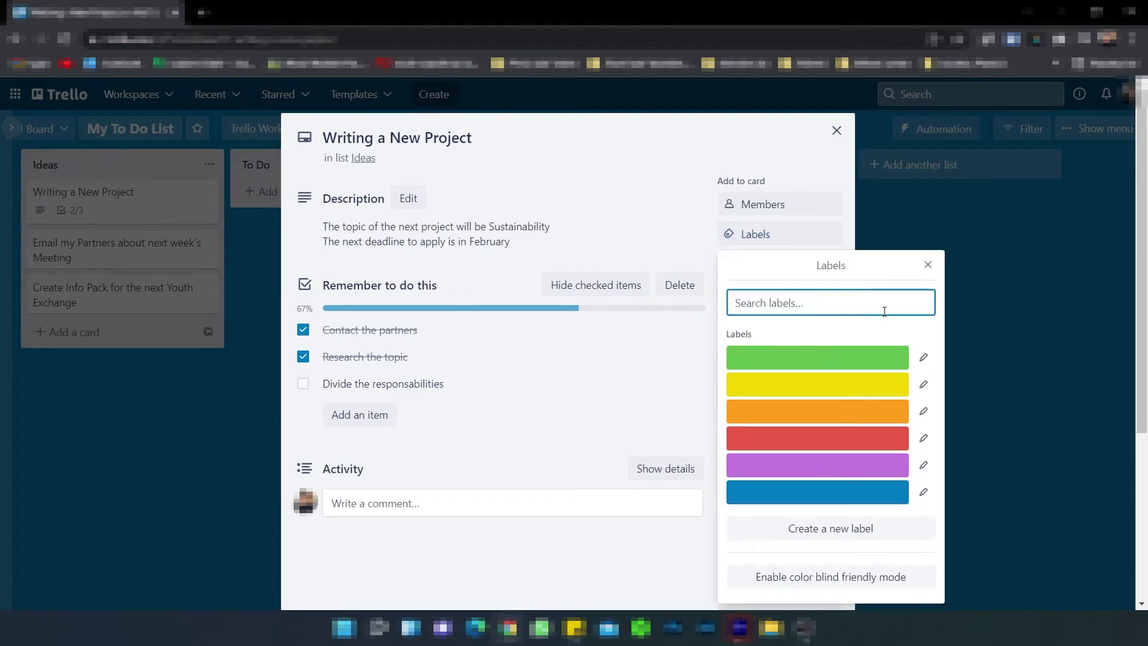
{"action": "left_click", "coordinate": [887, 353]}
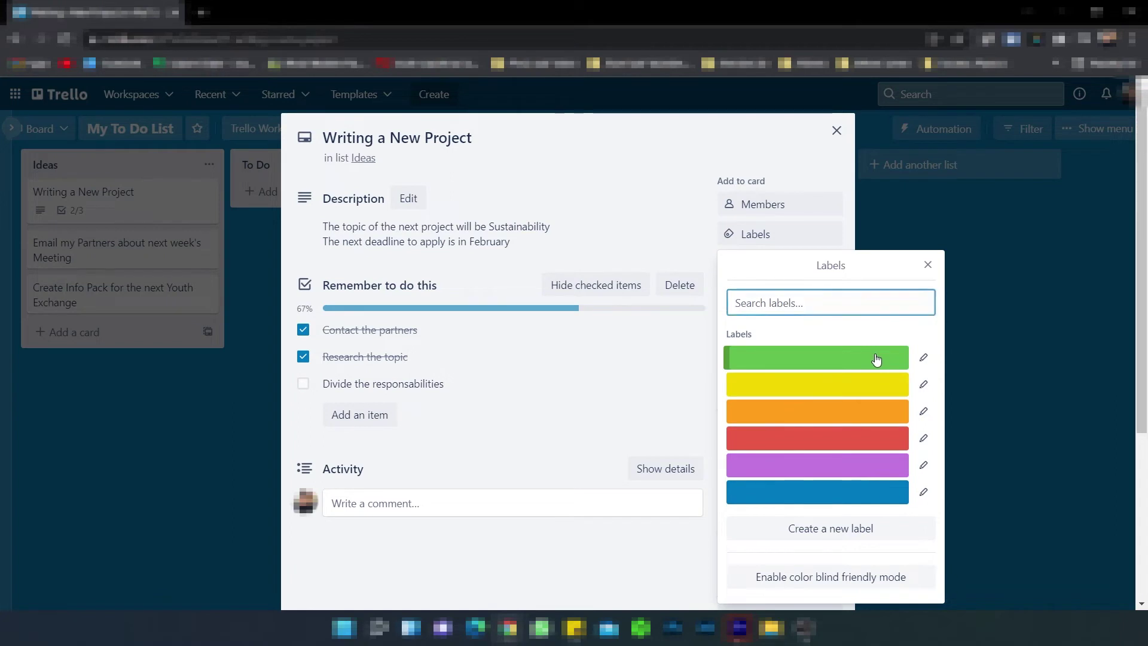
{"action": "left_click", "coordinate": [923, 358]}
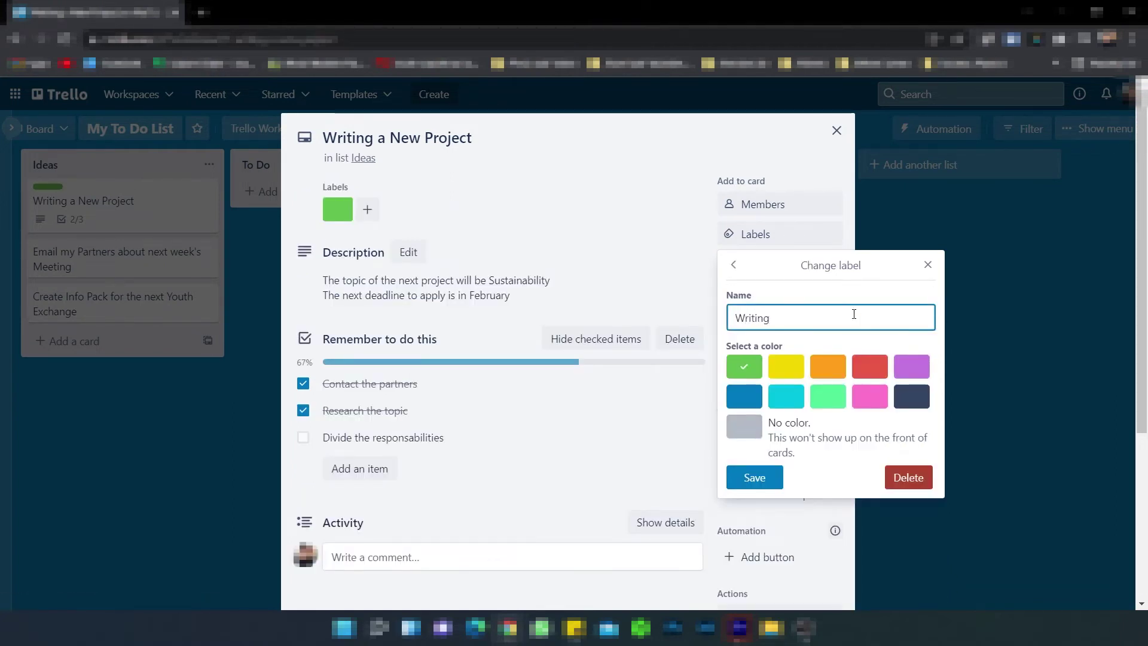
{"action": "left_click", "coordinate": [758, 478]}
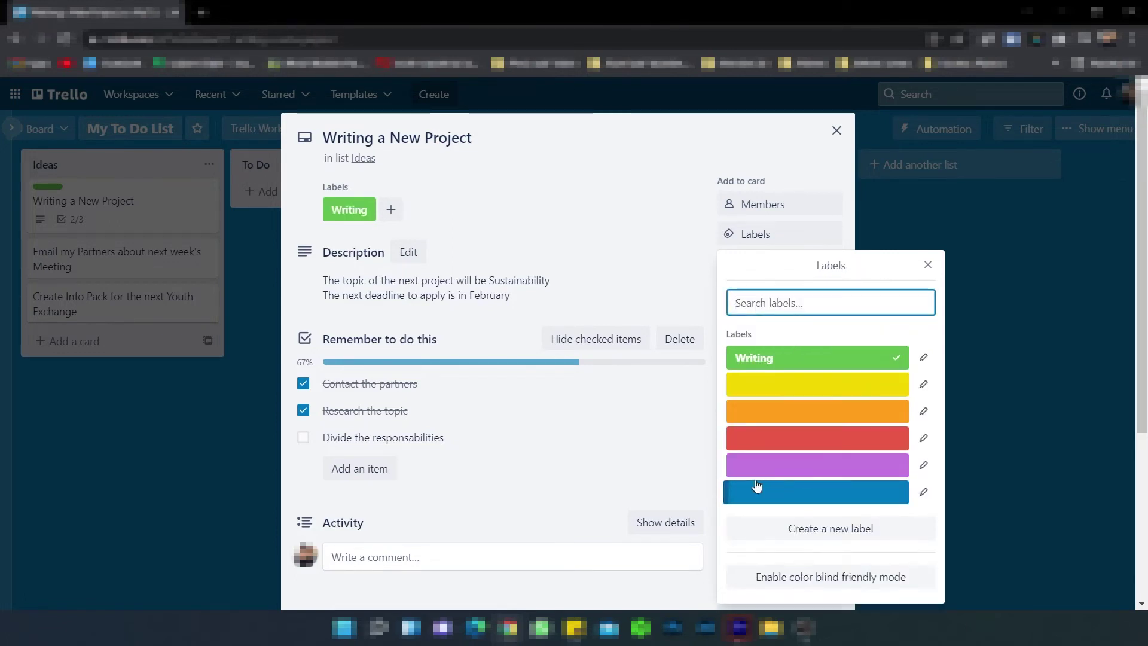
{"action": "left_click", "coordinate": [924, 268]}
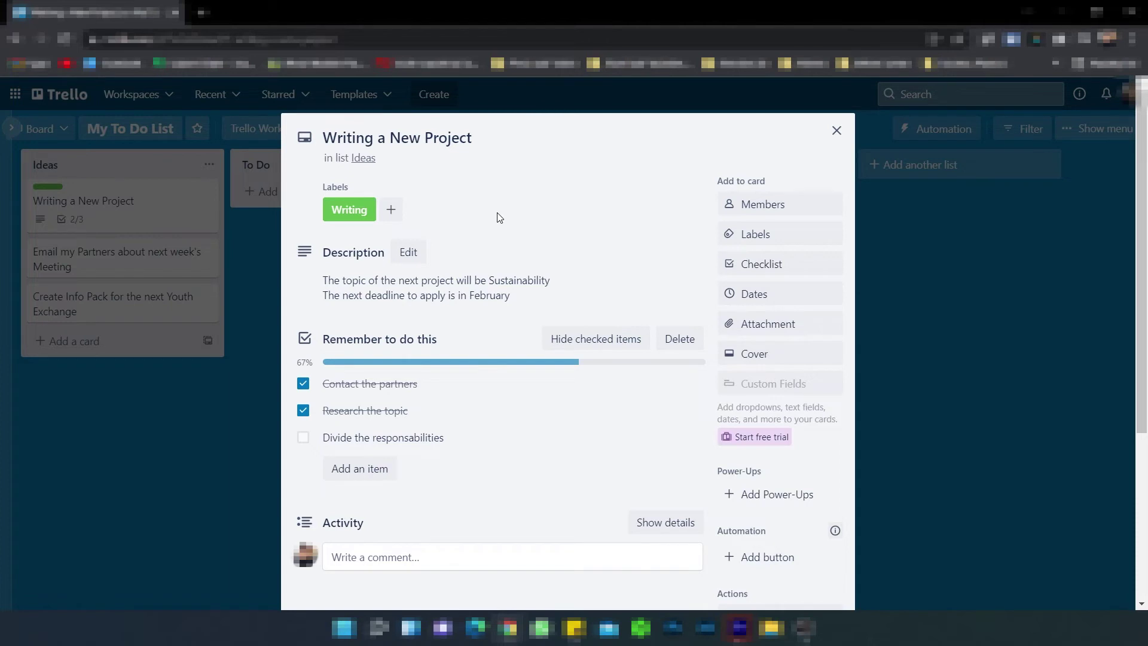
Name the red label "Urgent", apply it to the "Writing a New Project" card and close the card.
{"action": "left_click", "coordinate": [777, 240]}
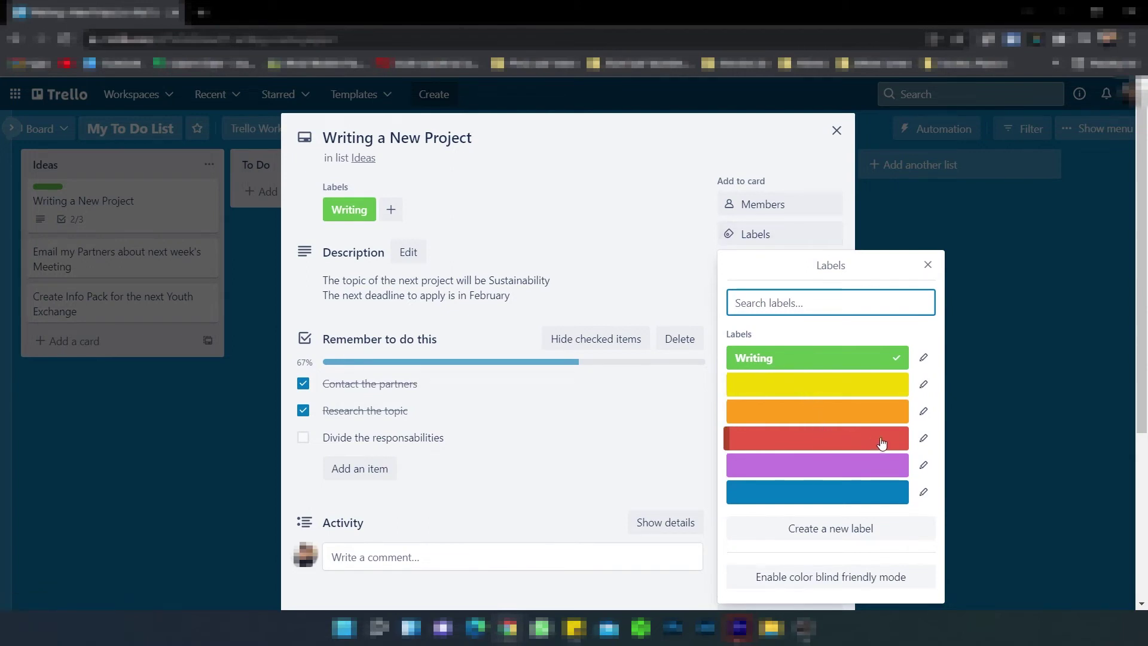
{"action": "left_click", "coordinate": [923, 438]}
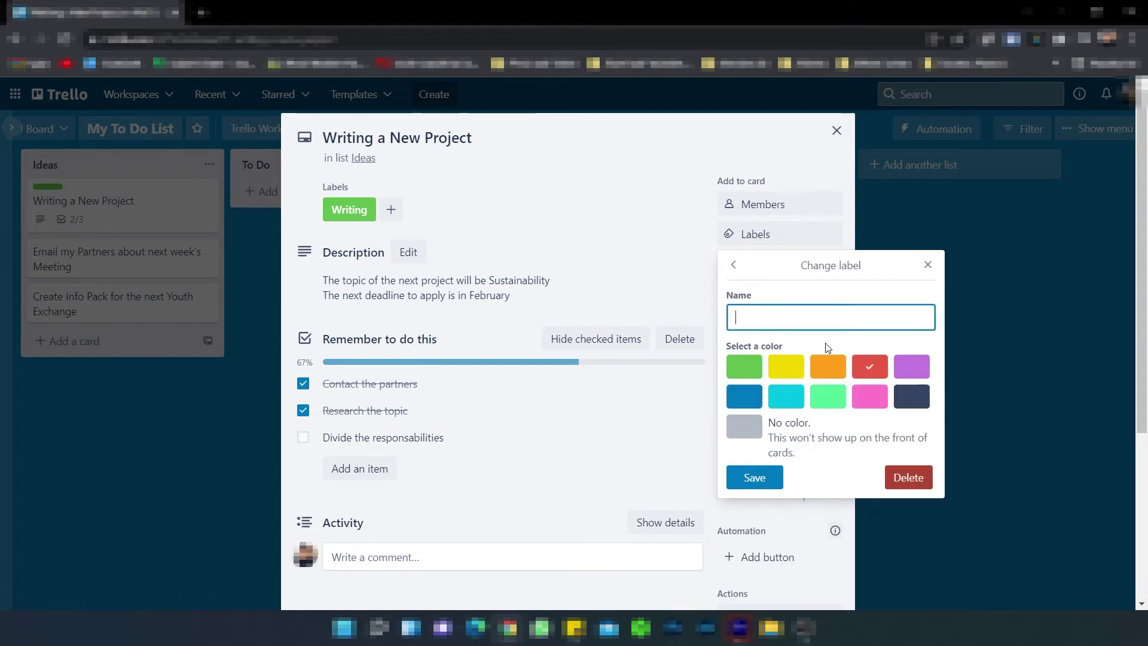
{"action": "type", "text": "Urgent"}
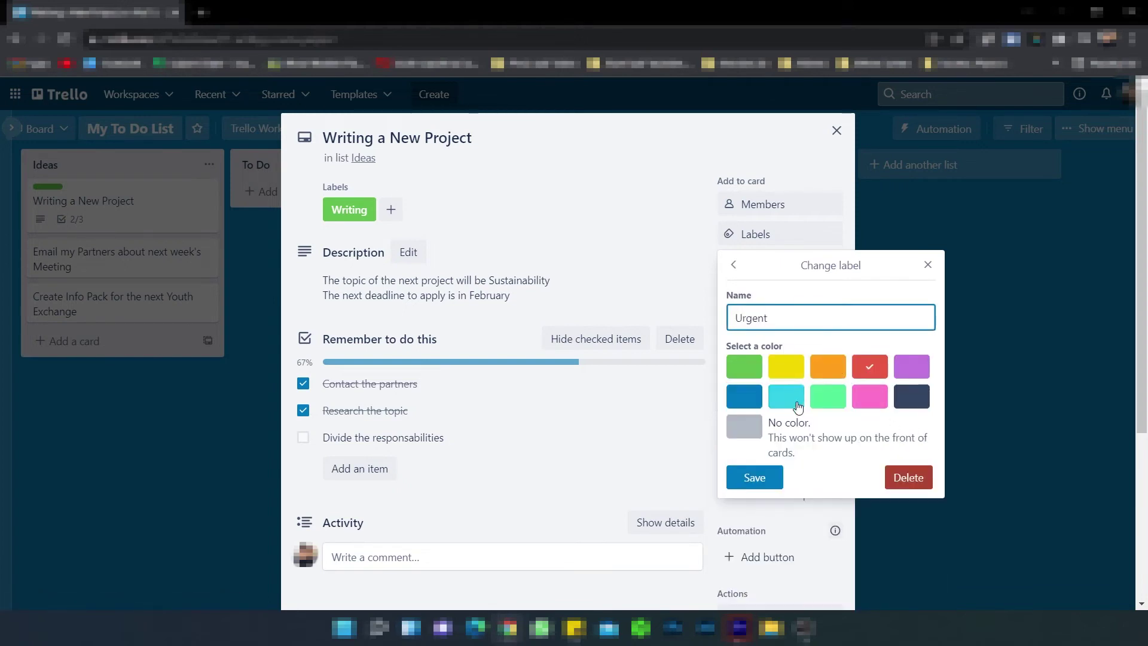
{"action": "left_click", "coordinate": [758, 480]}
{"action": "left_click", "coordinate": [788, 442]}
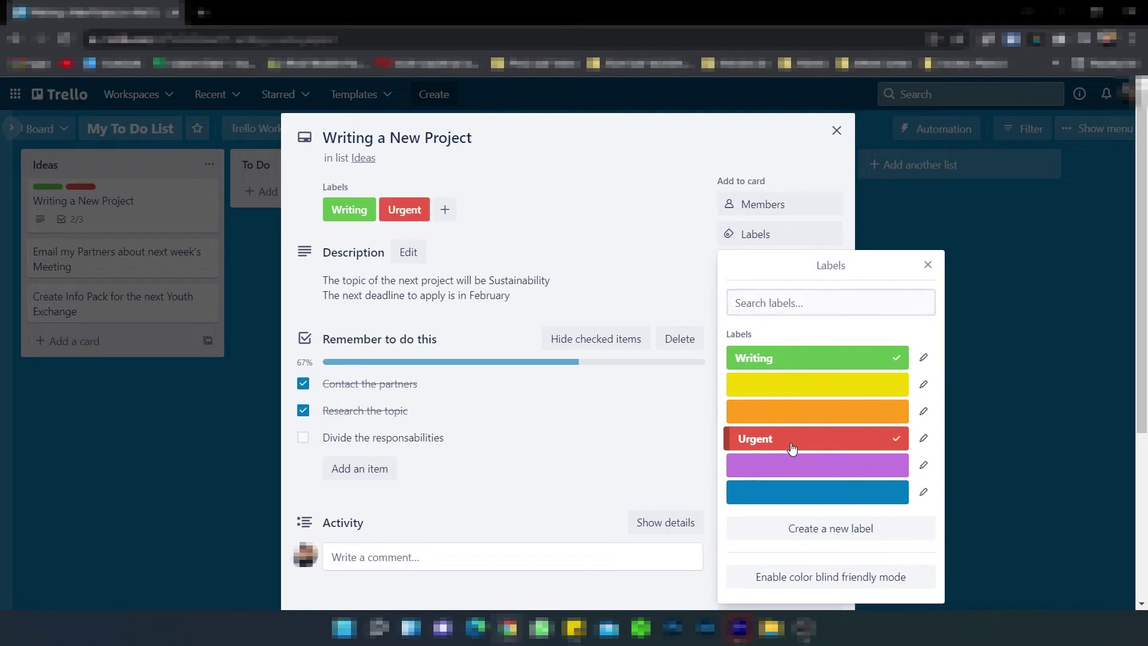
{"action": "left_click", "coordinate": [927, 264]}
{"action": "left_click", "coordinate": [836, 130]}
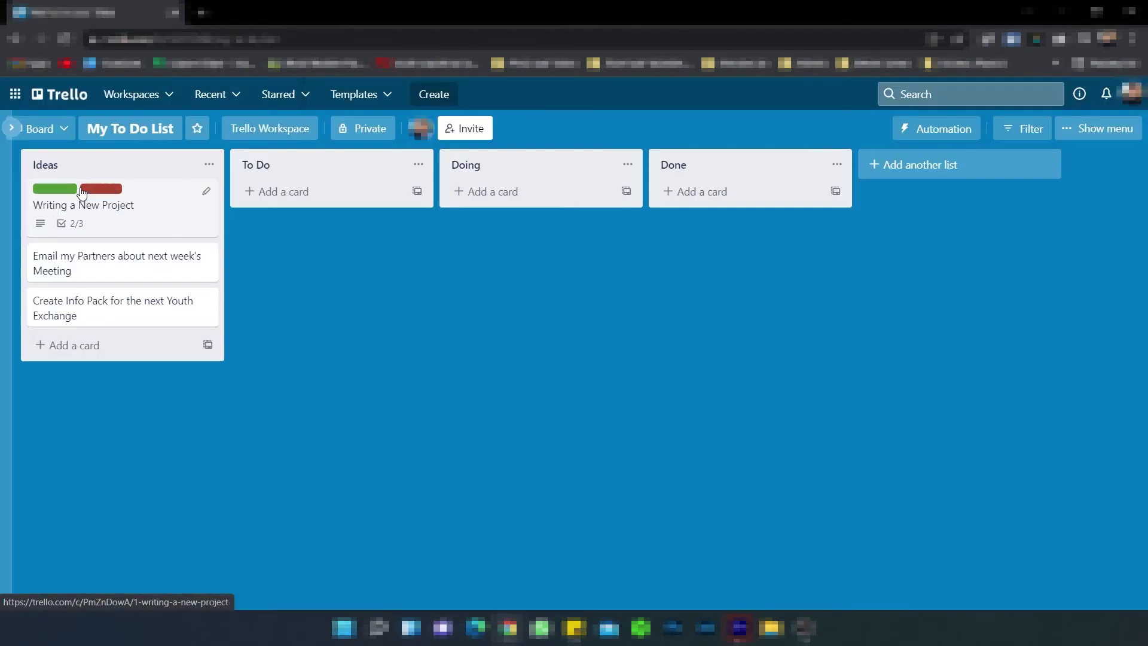
Toggle the display of the "Writing a New Project" card's labels on the board and switch it back.
{"action": "left_click", "coordinate": [106, 190]}
{"action": "left_click", "coordinate": [107, 190]}
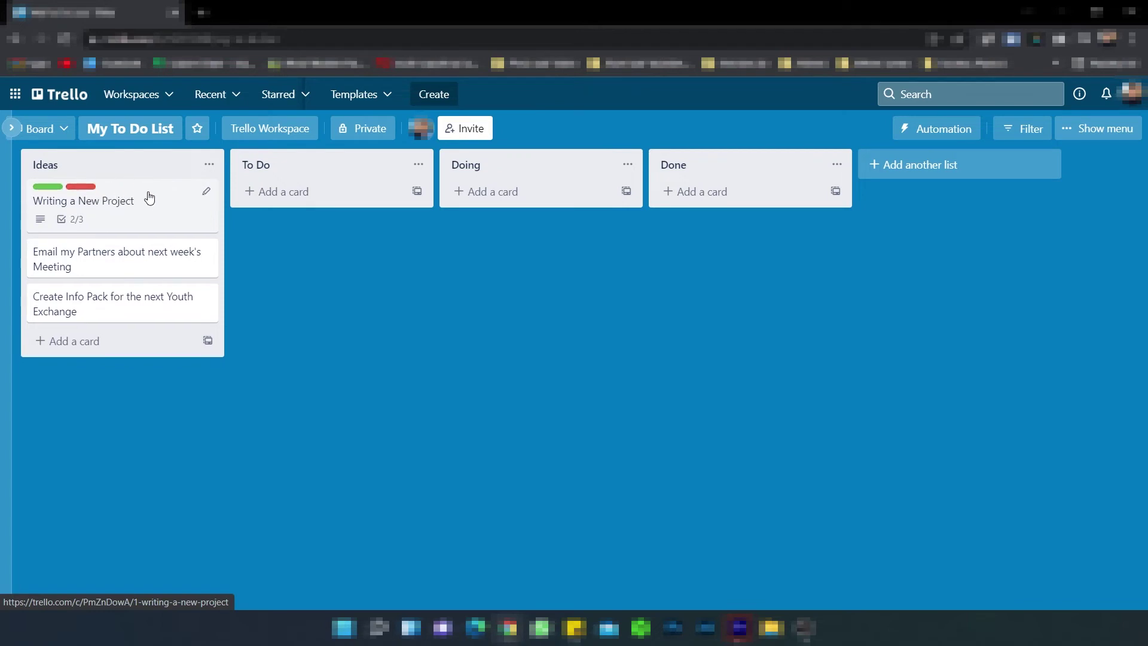
Set the "Writing a New Project" card's due date to 24/02/2022 and save it.
{"action": "left_click", "coordinate": [170, 211]}
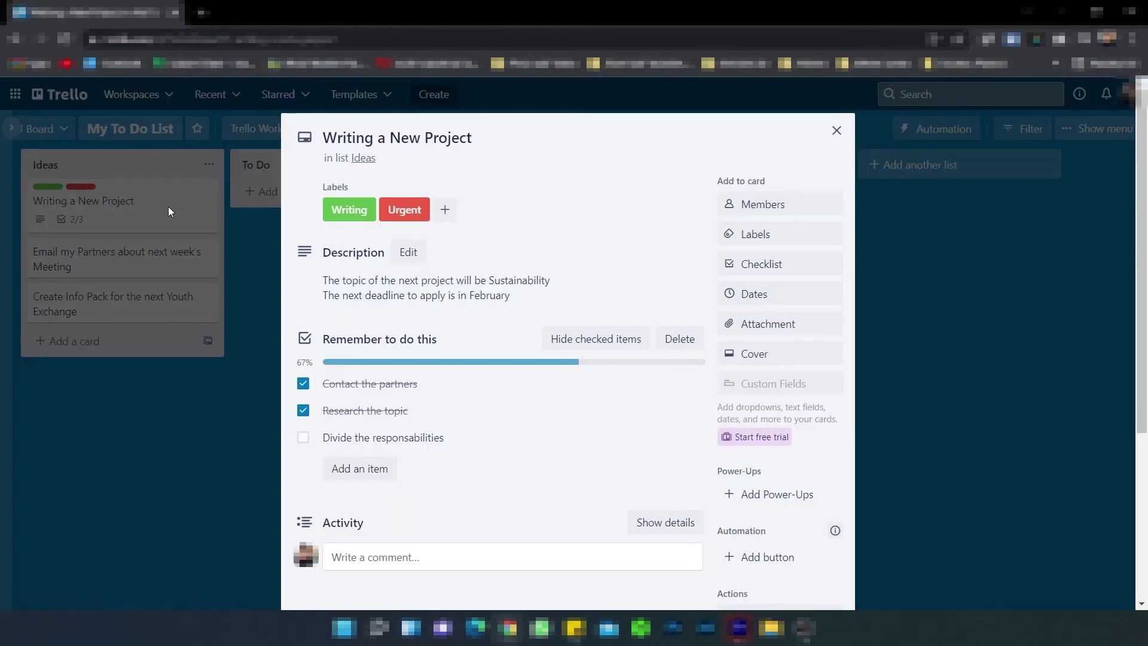
{"action": "left_click", "coordinate": [779, 300]}
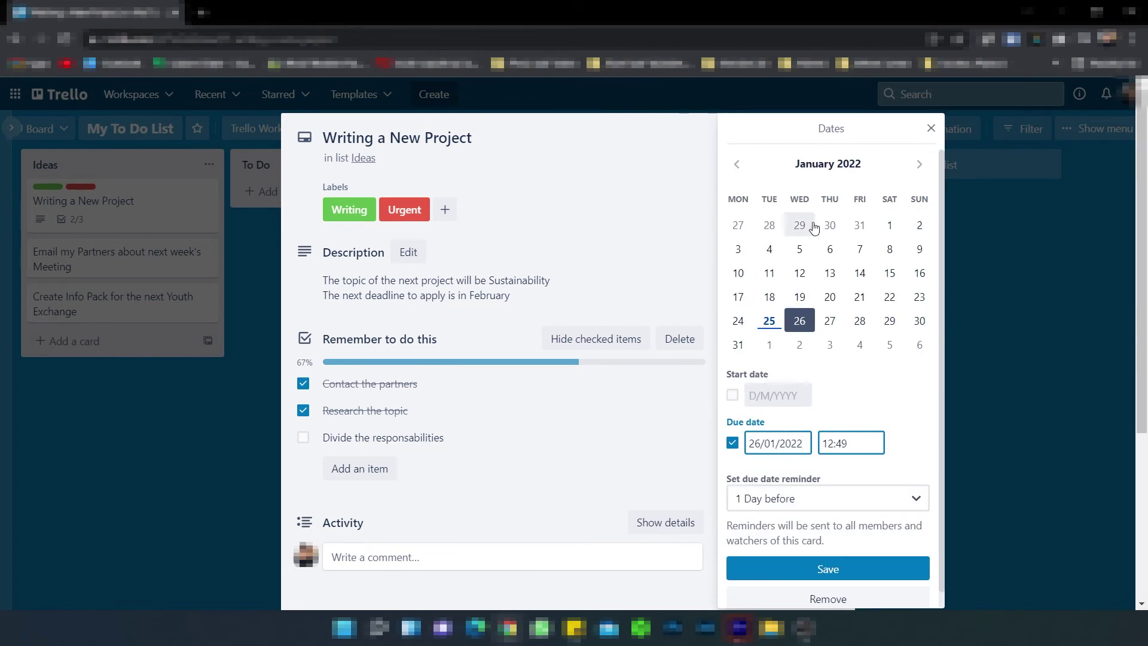
{"action": "left_click", "coordinate": [919, 164]}
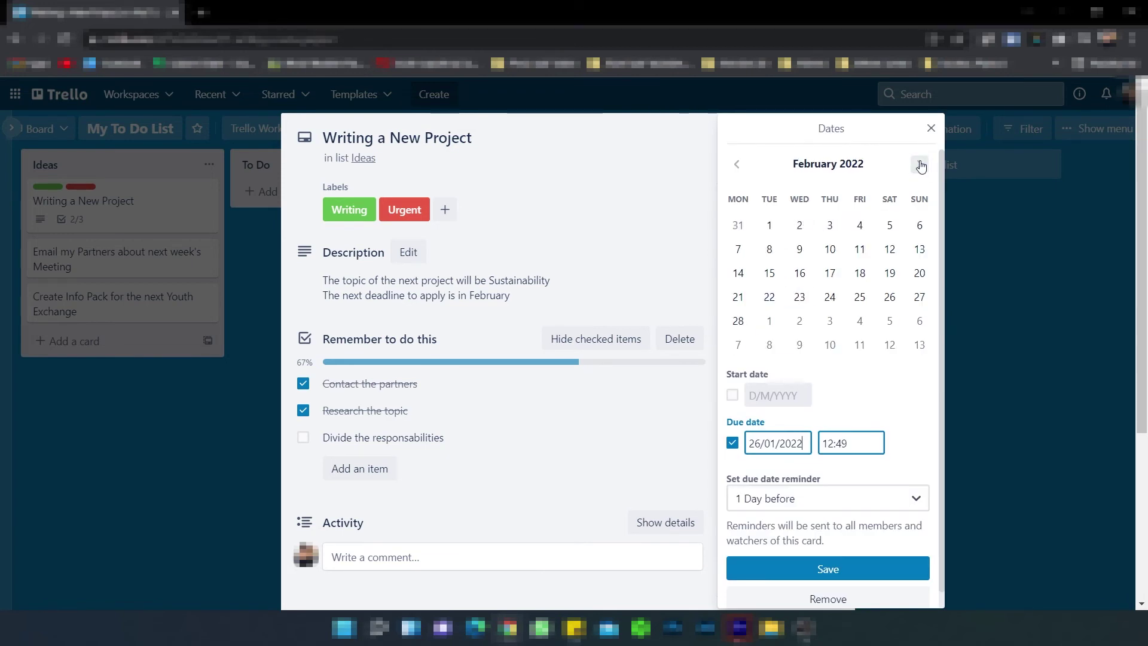
{"action": "left_click", "coordinate": [830, 297]}
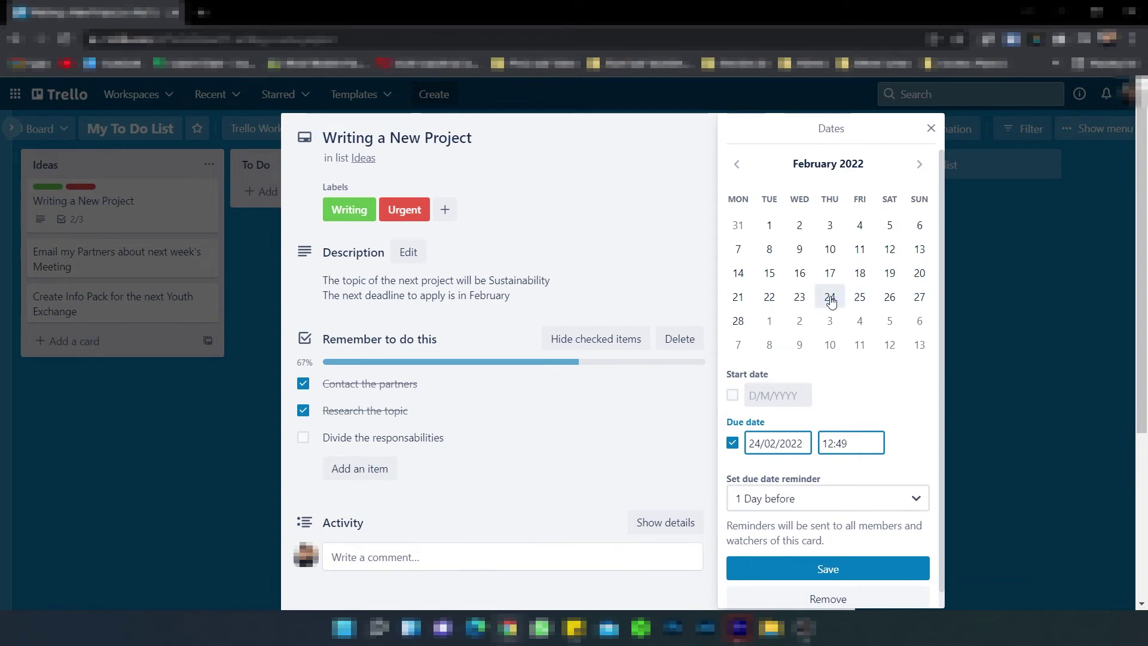
{"action": "left_click", "coordinate": [819, 569]}
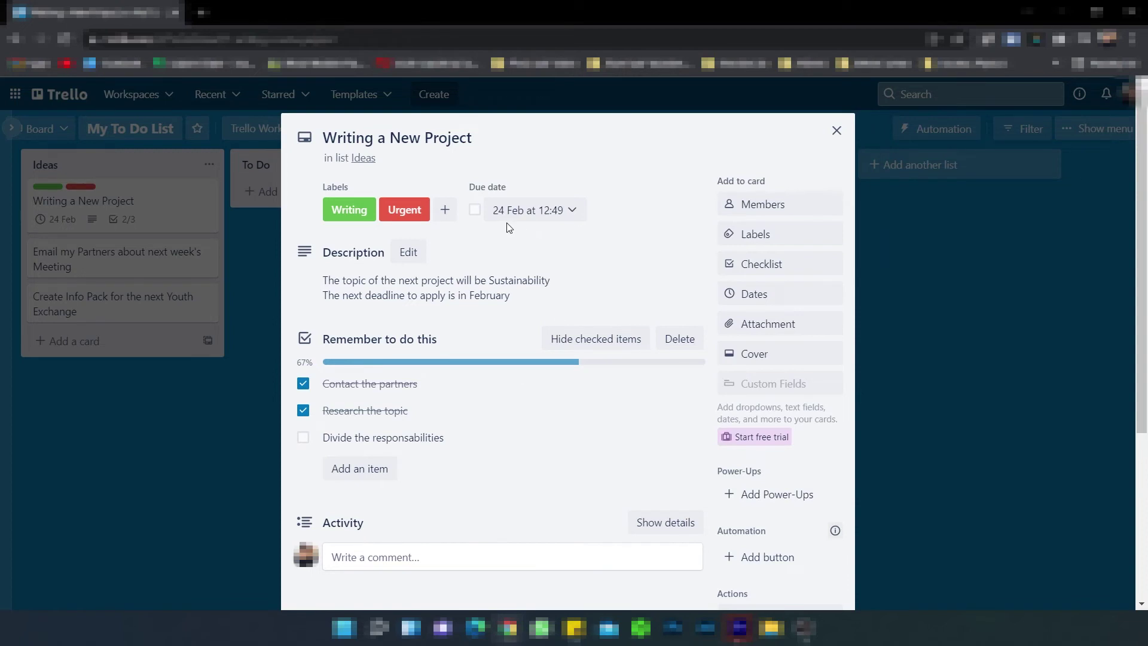
Attach the image sdgs goals.png from the computer to the "Writing a New Project" card.
{"action": "left_click", "coordinate": [797, 324]}
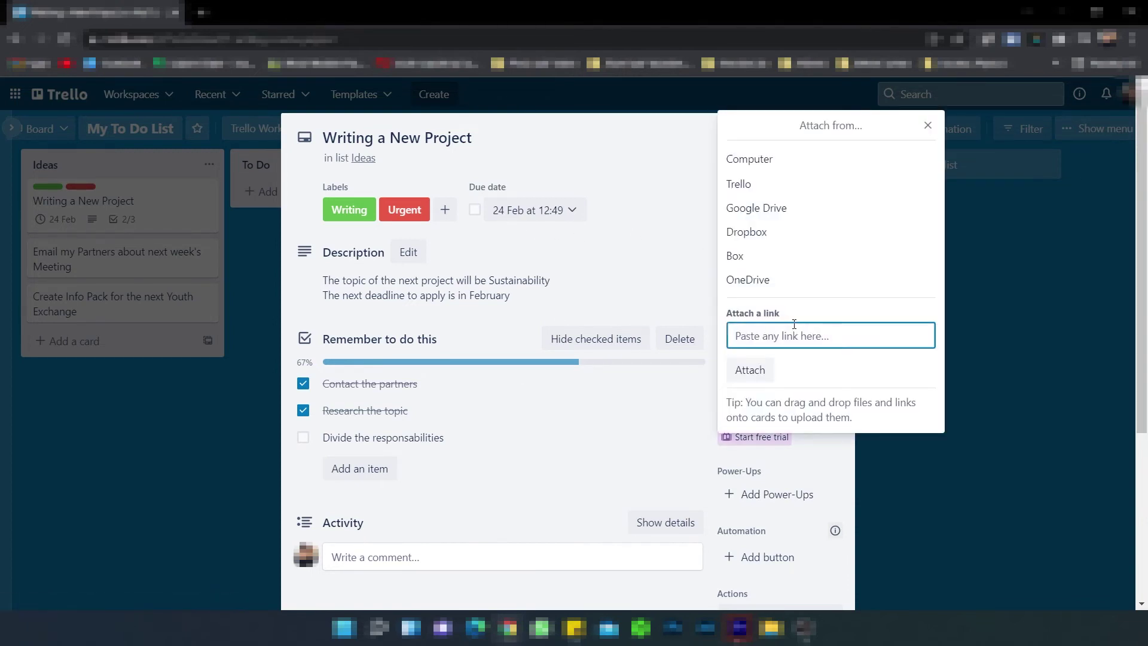
{"action": "left_click", "coordinate": [774, 160]}
{"action": "double_click", "coordinate": [522, 153]}
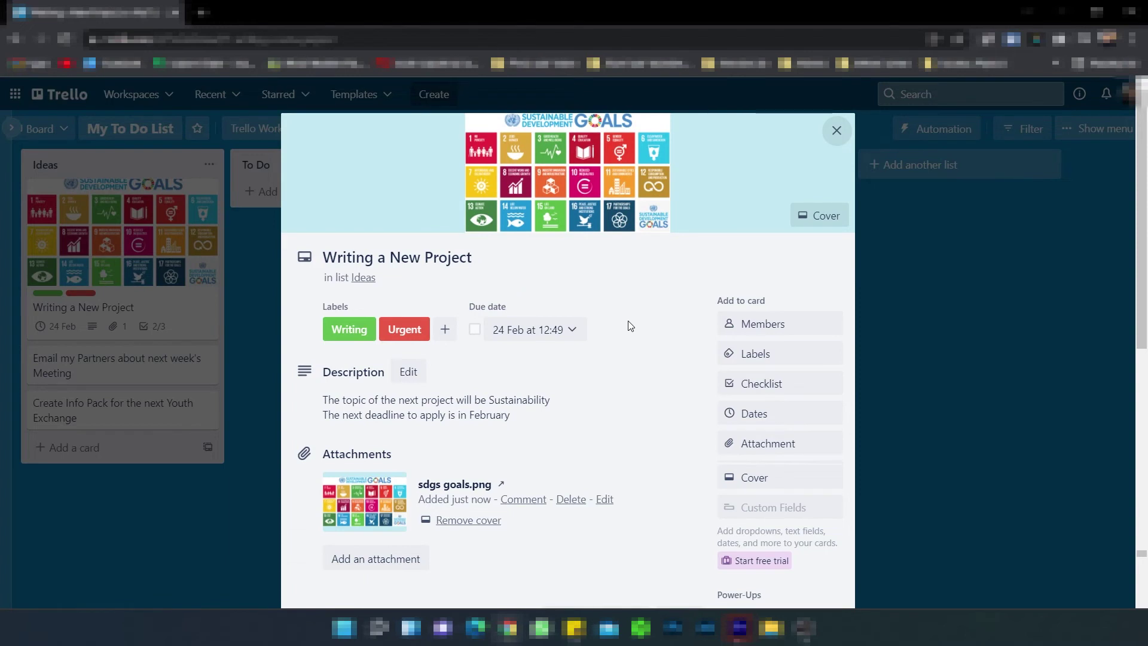
Look over the sources available for adding attachments to the card, and return to the board.
{"action": "left_click", "coordinate": [780, 448]}
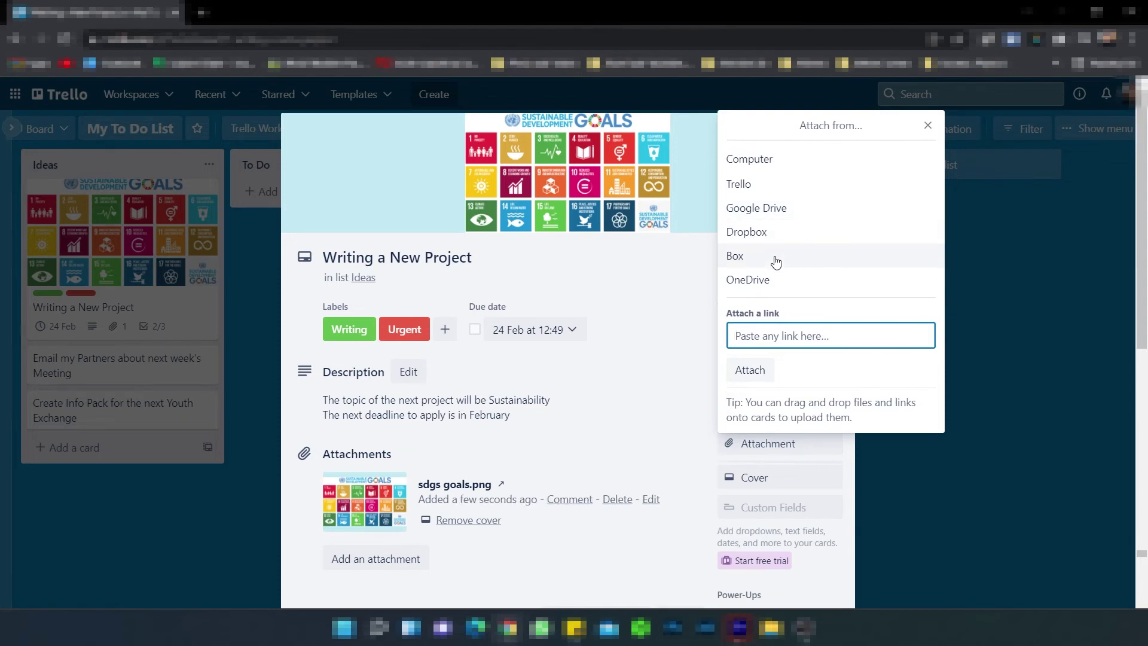
{"action": "key", "text": "Escape"}
{"action": "key", "text": "Escape"}
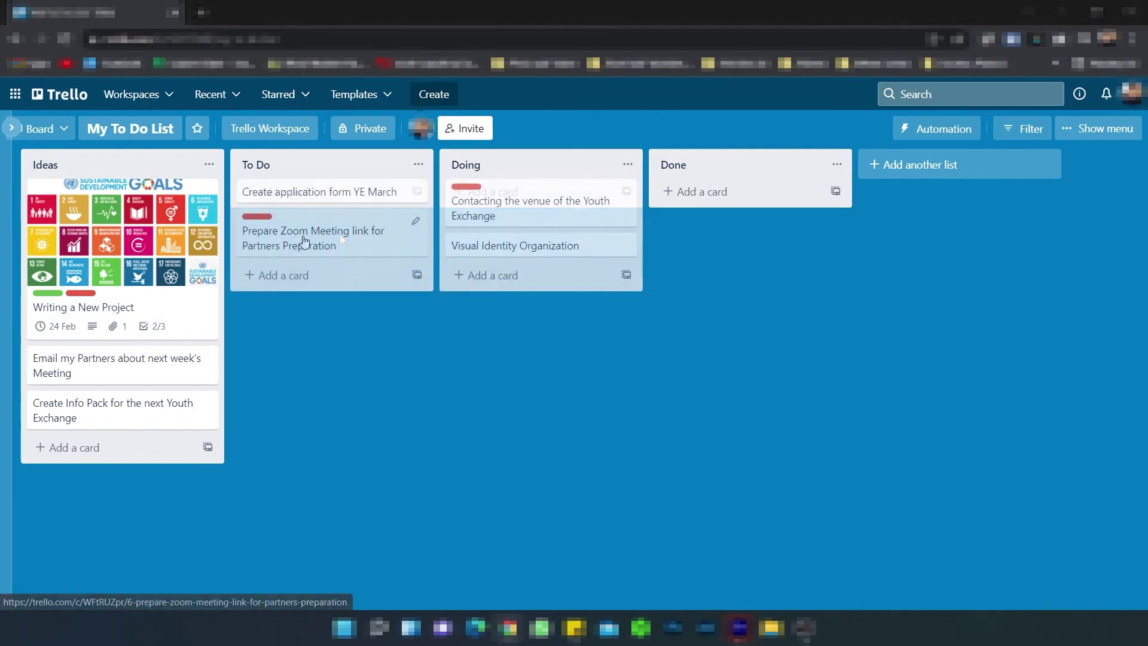
Move the "Prepare Zoom Meeting link for Partners Preparation" card from To Do and the "Visual Identity Organization" card from Doing into Done.
{"action": "left_click_drag", "start_coordinate": [303, 239], "coordinate": [734, 191]}
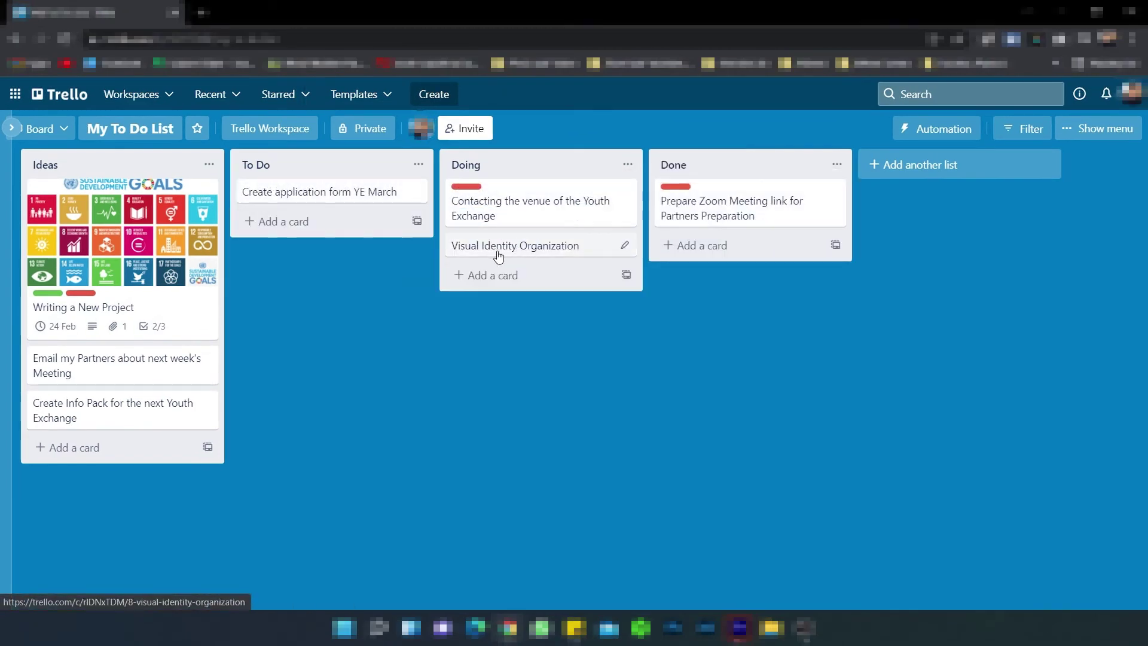
{"action": "left_click_drag", "start_coordinate": [500, 252], "coordinate": [718, 235]}
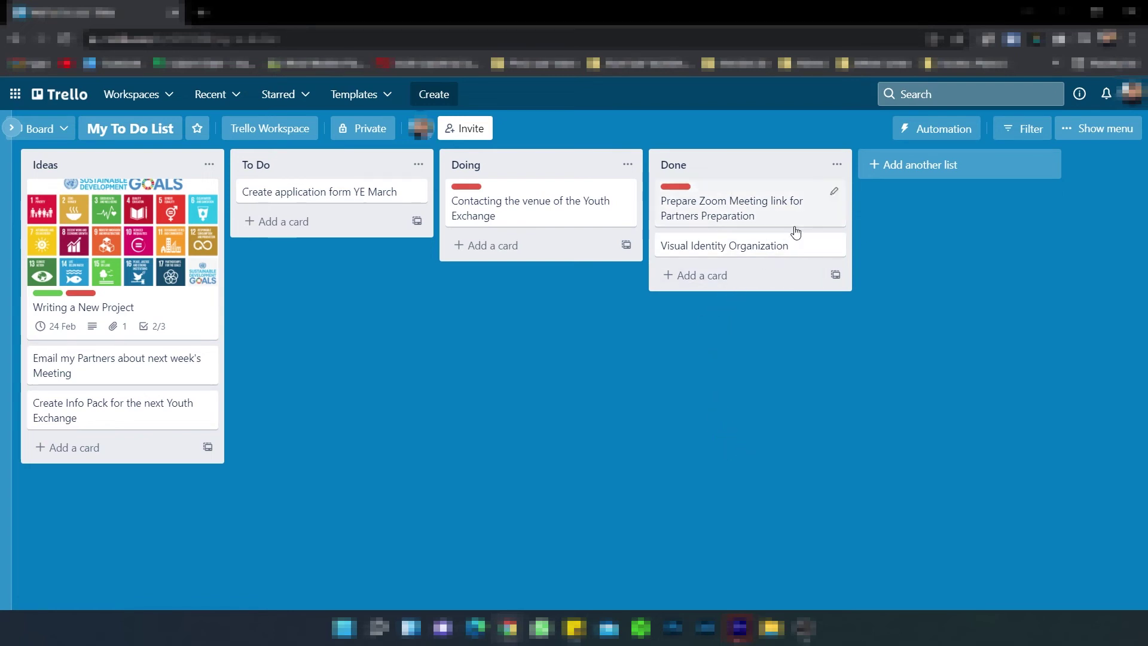
Archive all cards in the Done list.
{"action": "left_click", "coordinate": [837, 167]}
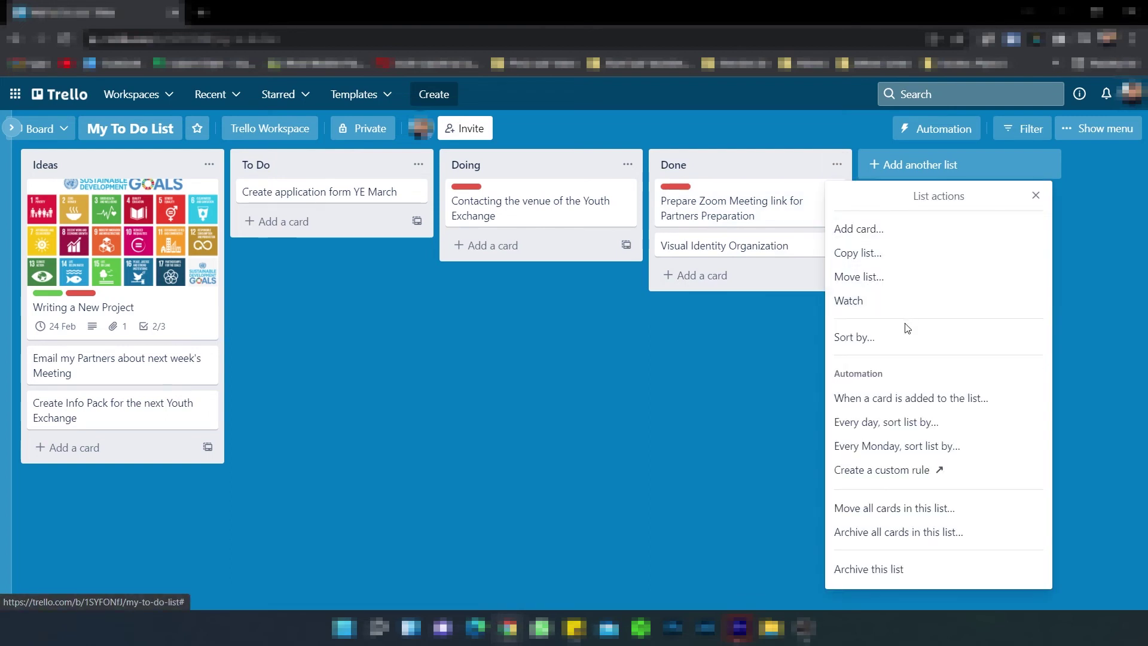
{"action": "left_click", "coordinate": [877, 537]}
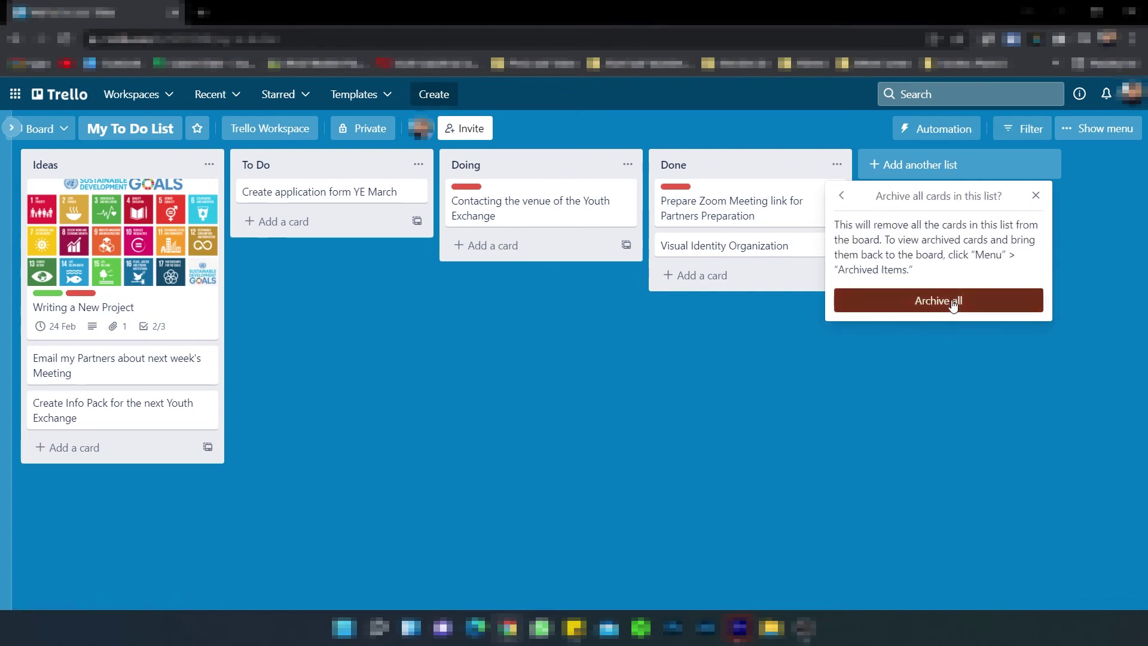
{"action": "left_click", "coordinate": [881, 302]}
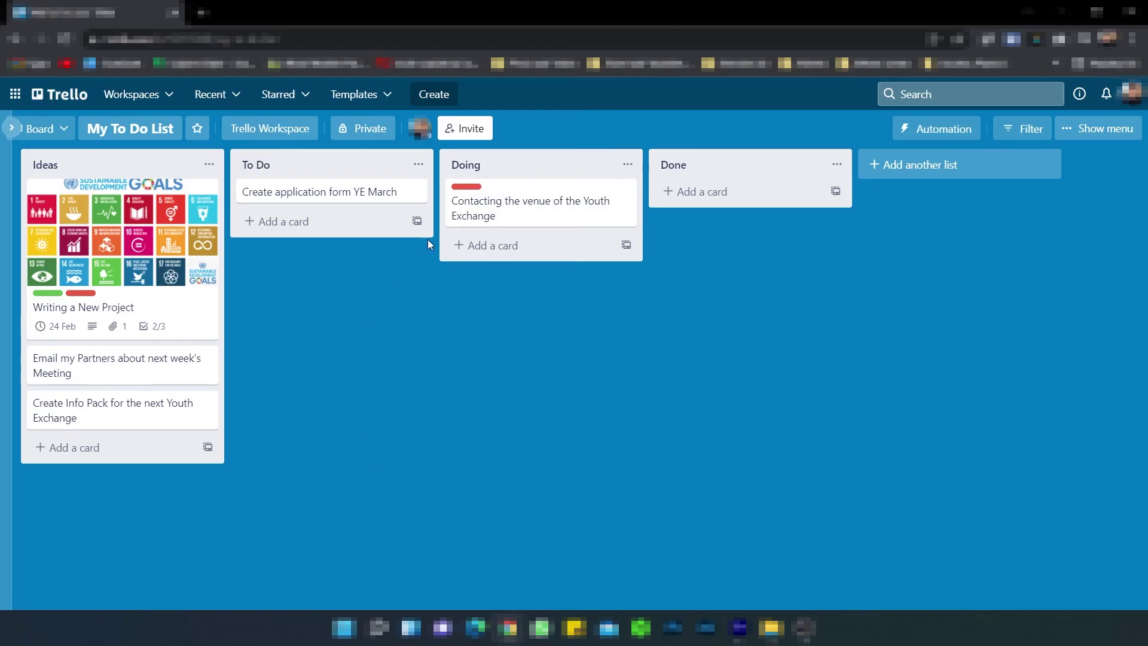
Invite a new member to the board by entering the person's e-mail address and sending the invitation.
{"action": "left_click", "coordinate": [480, 133]}
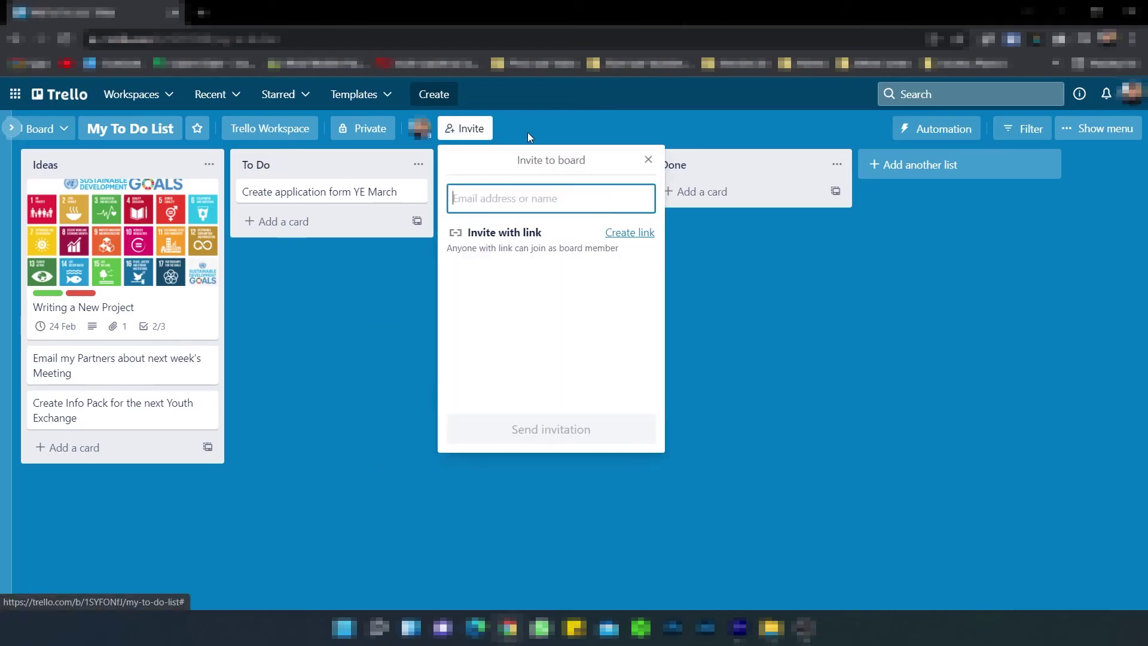
{"action": "type", "text": "someone@example.com"}
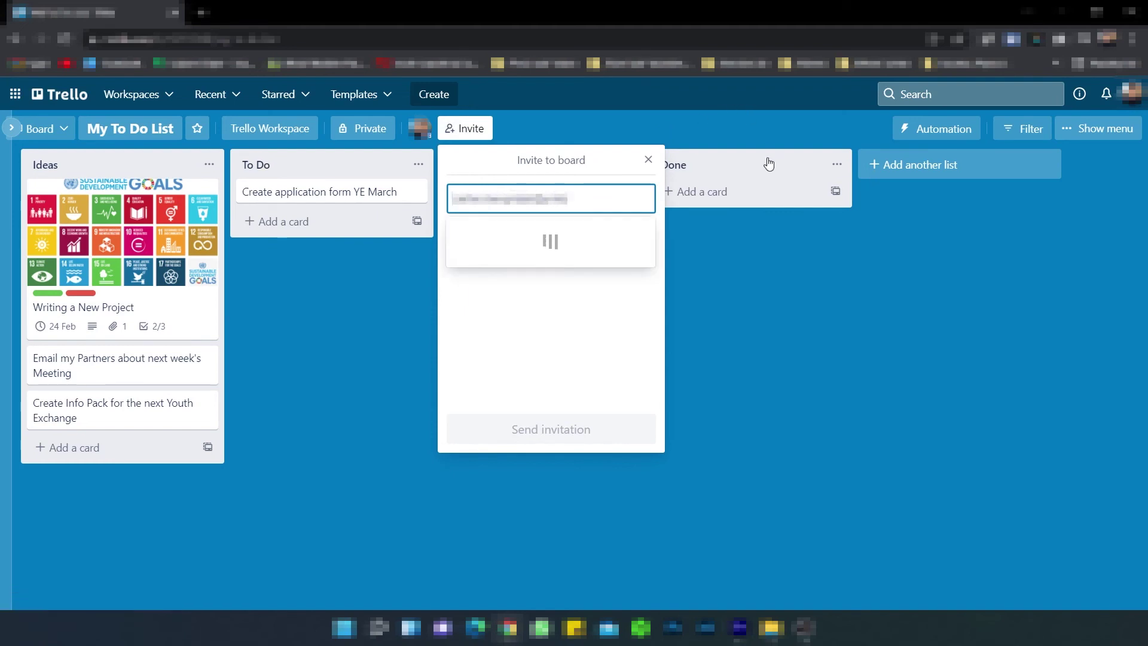
{"action": "left_click", "coordinate": [565, 425]}
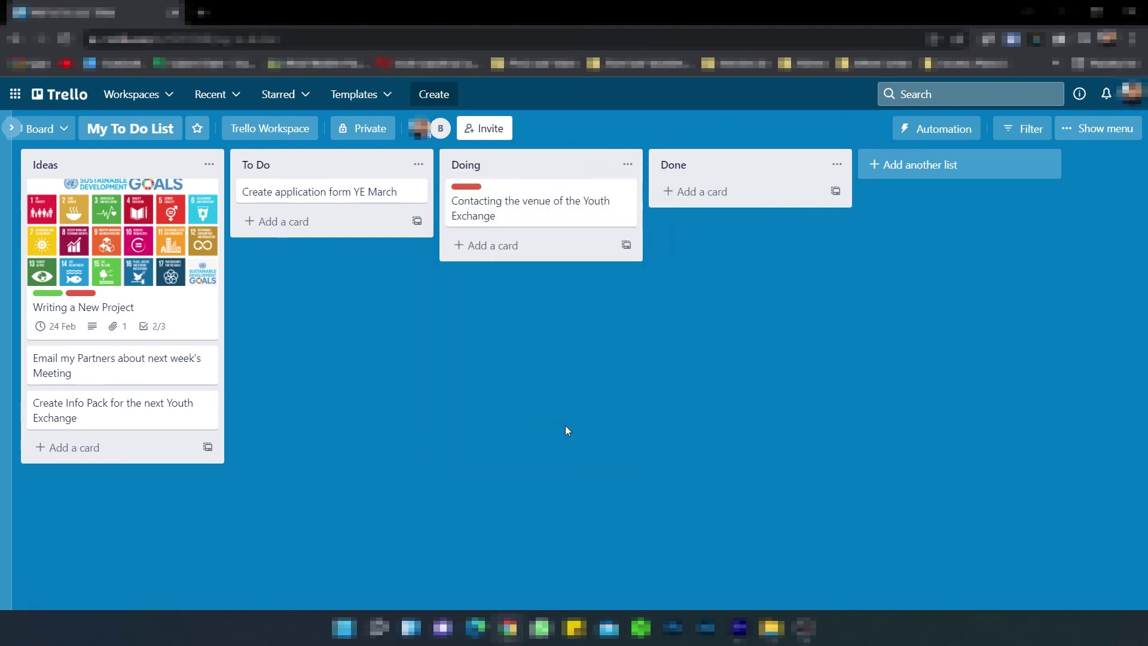
Open the board's invitation options.
{"action": "left_click", "coordinate": [484, 128]}
{"action": "left_click", "coordinate": [649, 238]}
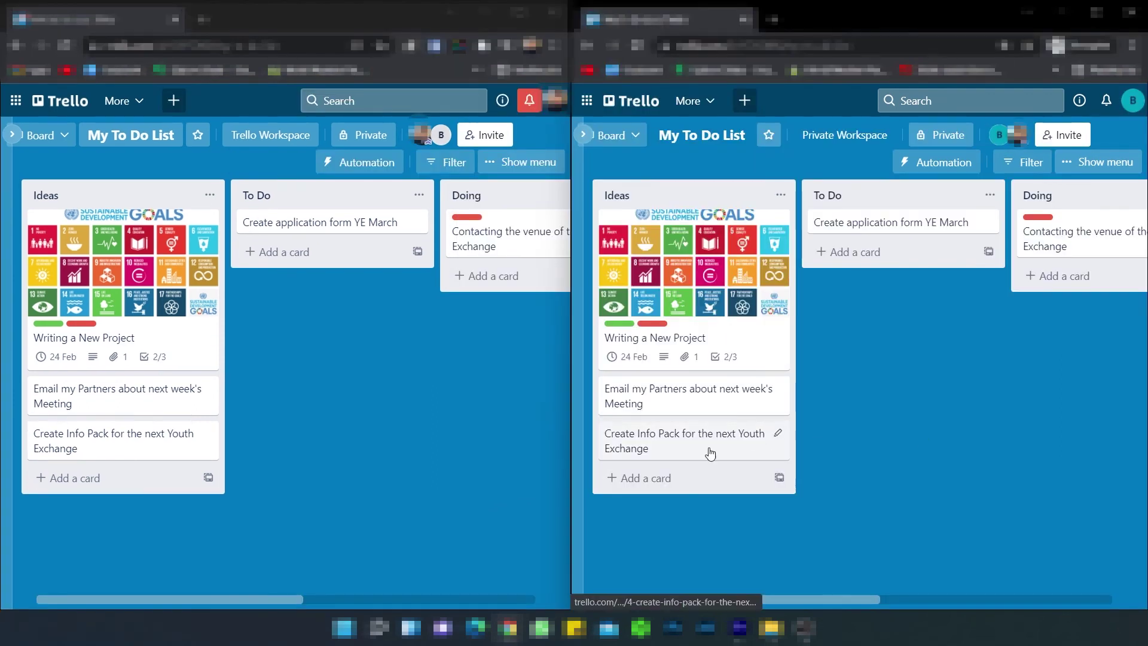
From the invited member's account, post the comment "I can help you with this!" on the "Create Info Pack for the next Youth Exchange" card.
{"action": "left_click", "coordinate": [710, 449]}
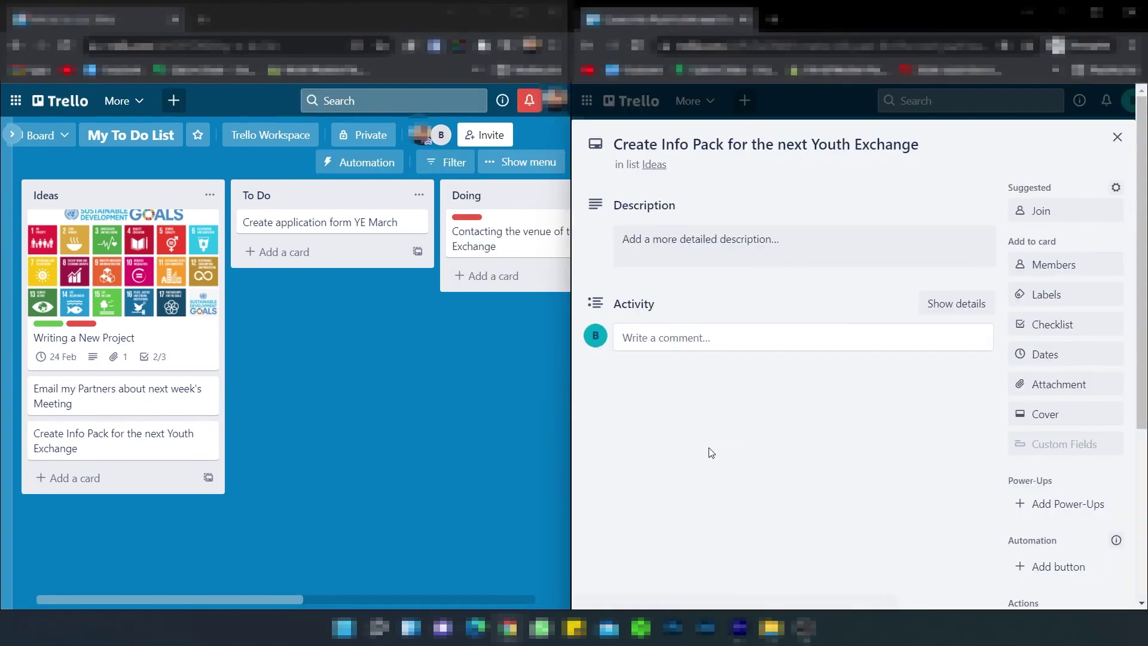
{"action": "left_click", "coordinate": [703, 339]}
{"action": "type", "text": "I can help you with this!"}
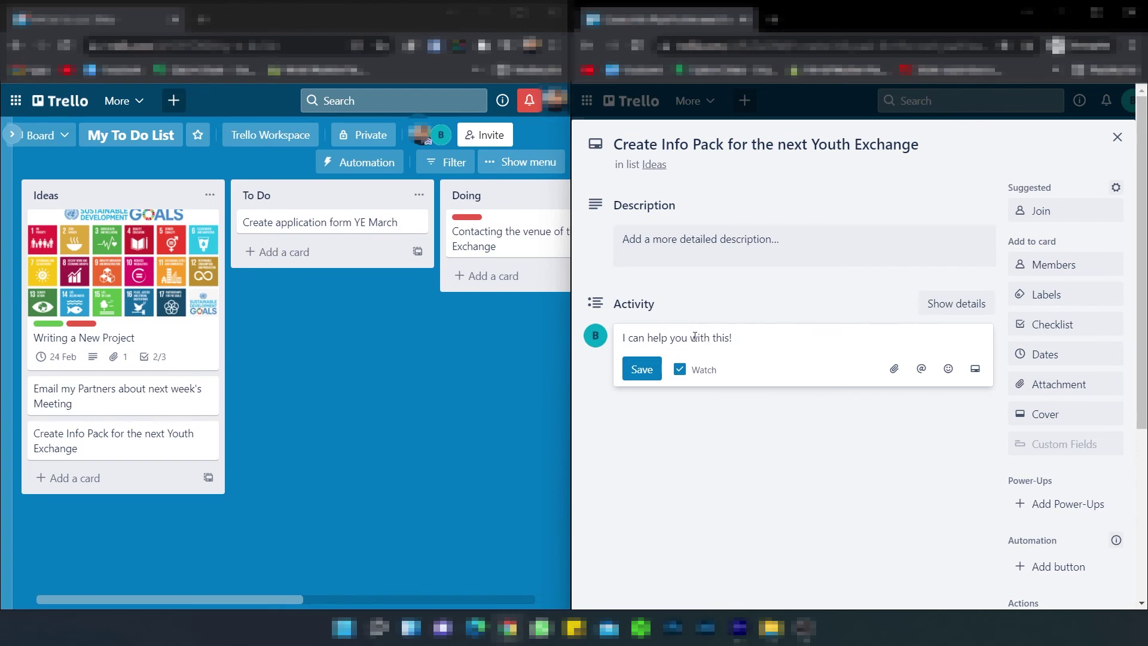
{"action": "left_click", "coordinate": [642, 369]}
{"action": "key", "text": "Escape"}
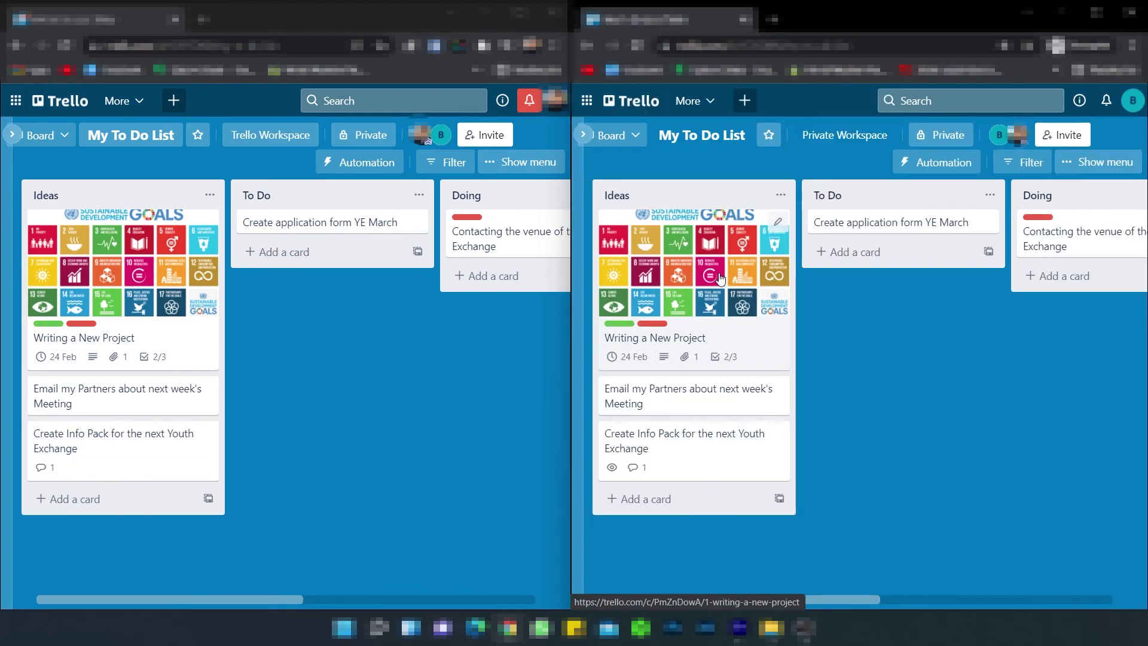
Post the comment "SDG? A great topic!" on the "Writing a New Project" card from the invited member's account.
{"action": "left_click", "coordinate": [688, 322]}
{"action": "scroll", "coordinate": [905, 376], "scroll_direction": "down", "scroll_amount": 5}
{"action": "left_click", "coordinate": [634, 544]}
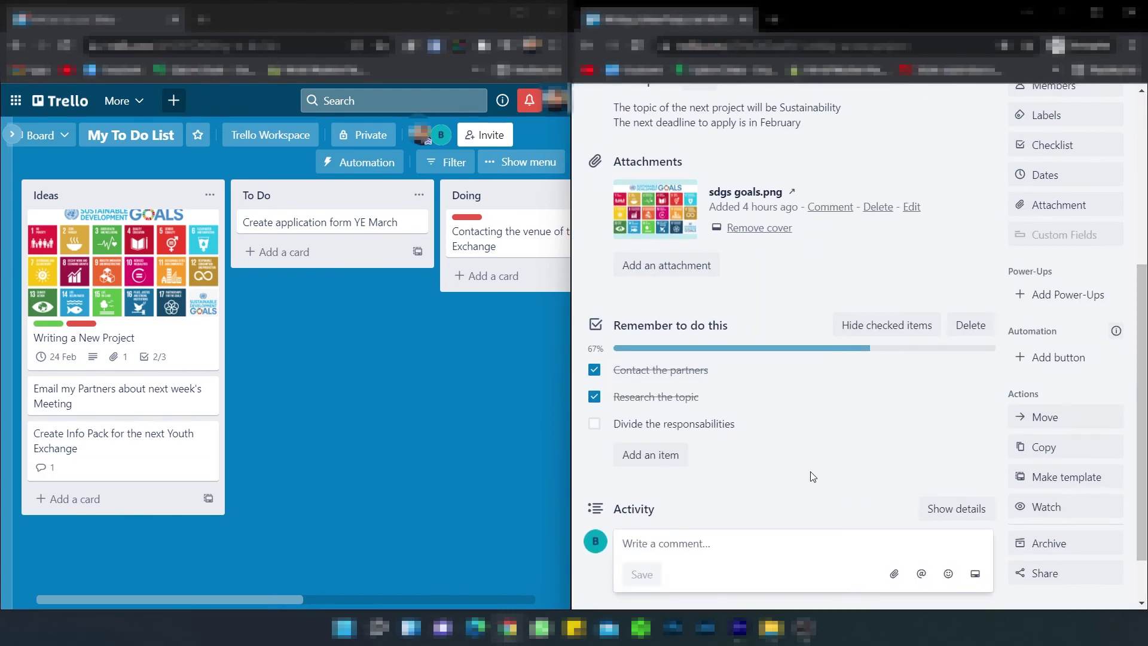
{"action": "type", "text": "SDG? A great topic"}
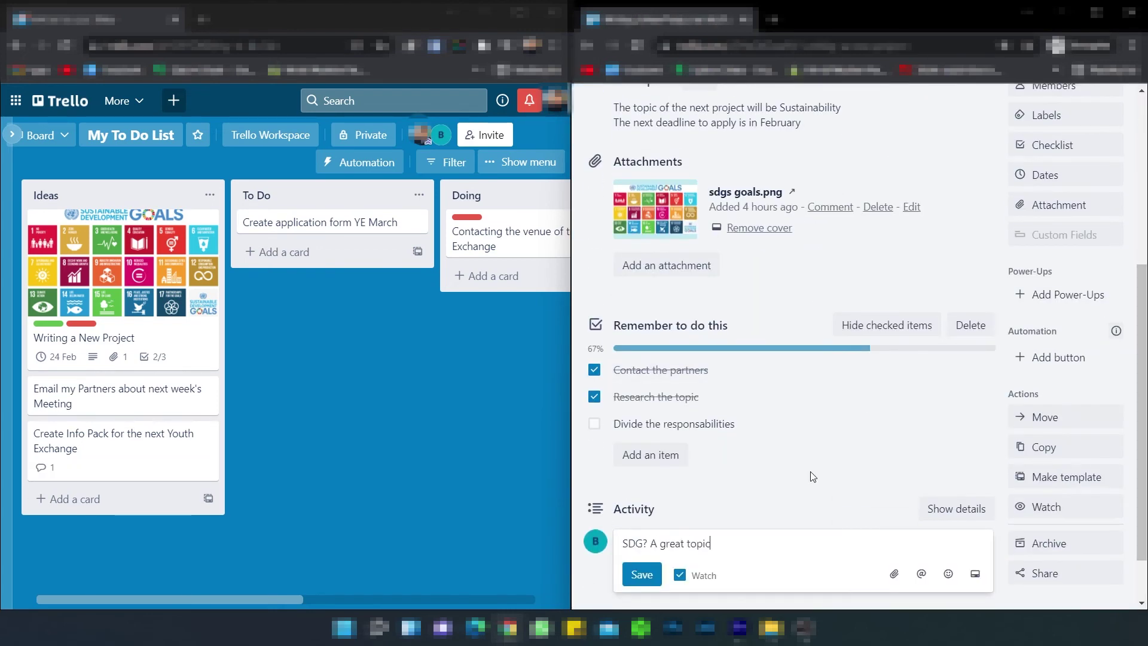
{"action": "type", "text": "!"}
{"action": "left_click", "coordinate": [642, 573]}
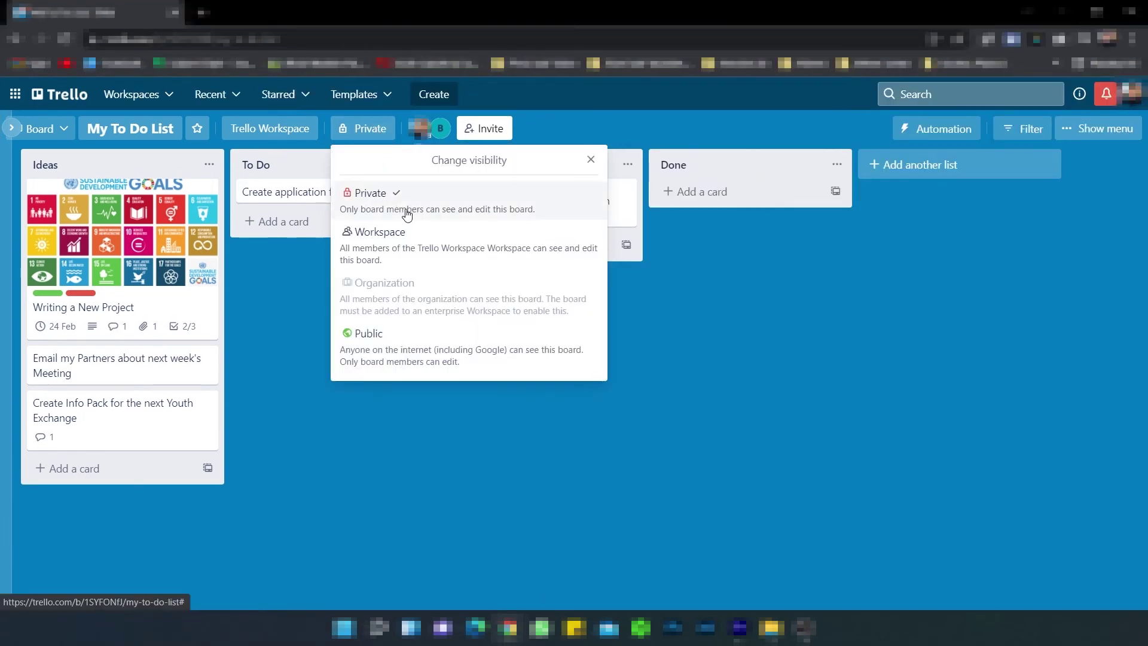
Set the board's visibility to Workspace, and copy the Trello Workspace's invite link for new members.
{"action": "left_click", "coordinate": [366, 243]}
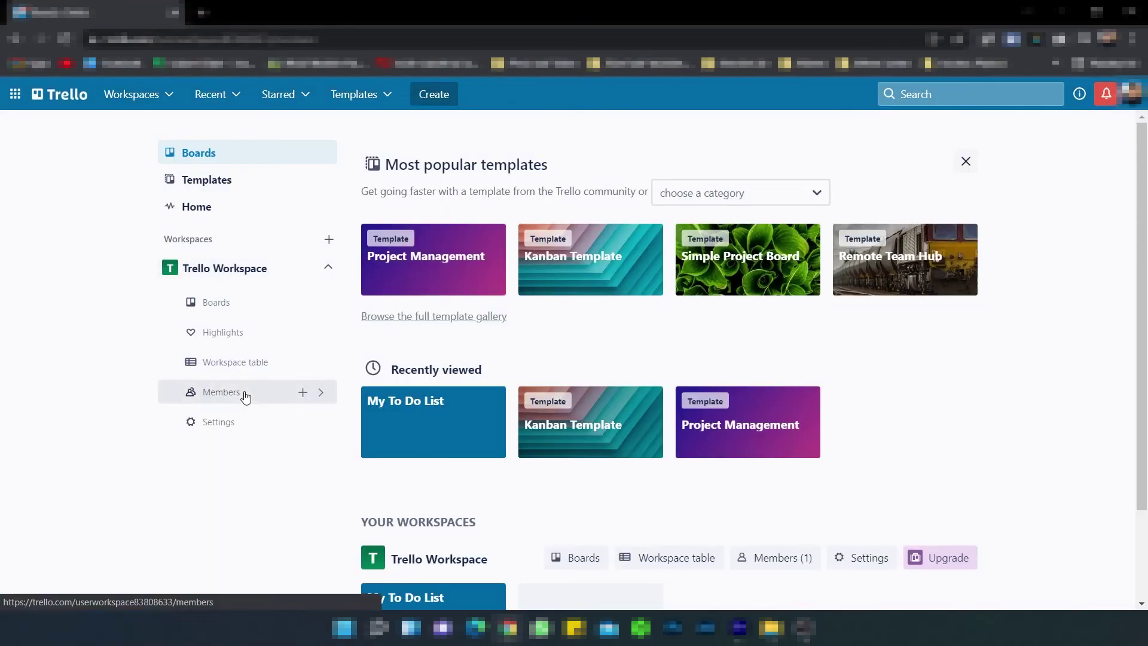
{"action": "left_click", "coordinate": [245, 397]}
{"action": "left_click", "coordinate": [1022, 340]}
{"action": "left_click", "coordinate": [1016, 532]}
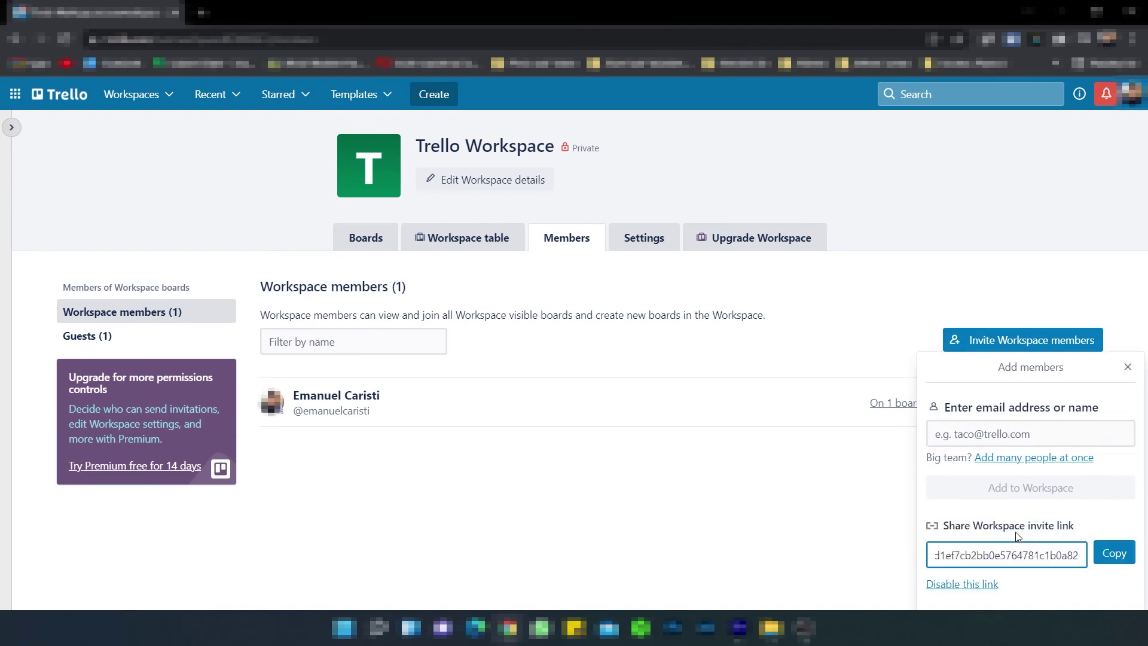
{"action": "left_click", "coordinate": [1113, 553]}
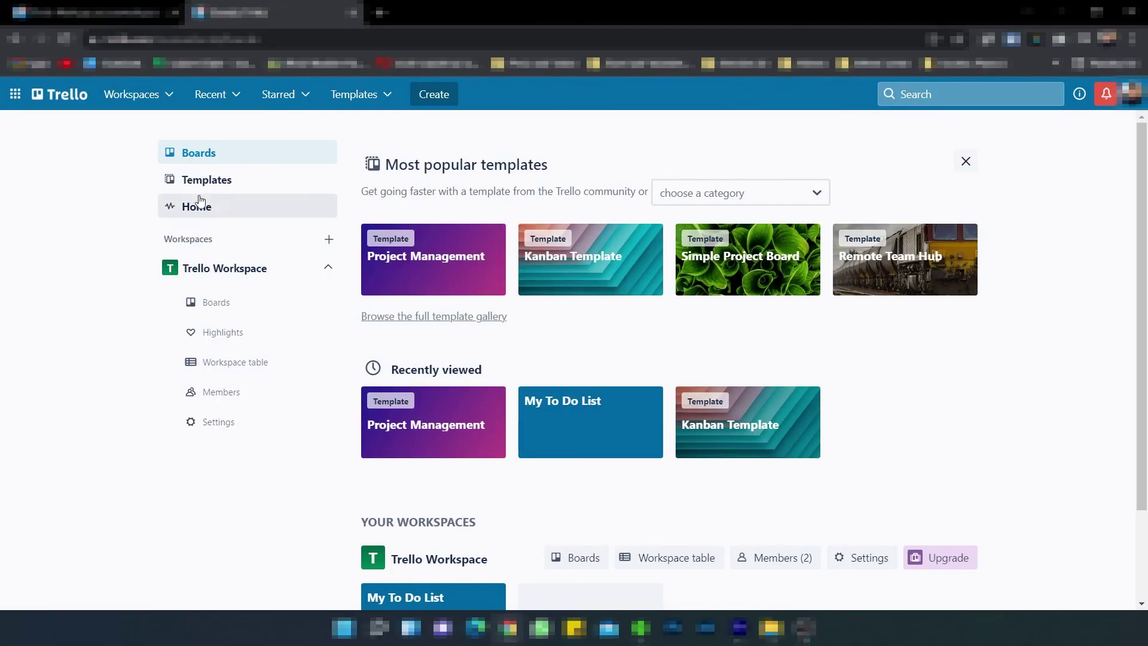
Find the Project Management template by Trello Marketing Team among the Project management templates and open its full board.
{"action": "left_click", "coordinate": [216, 185]}
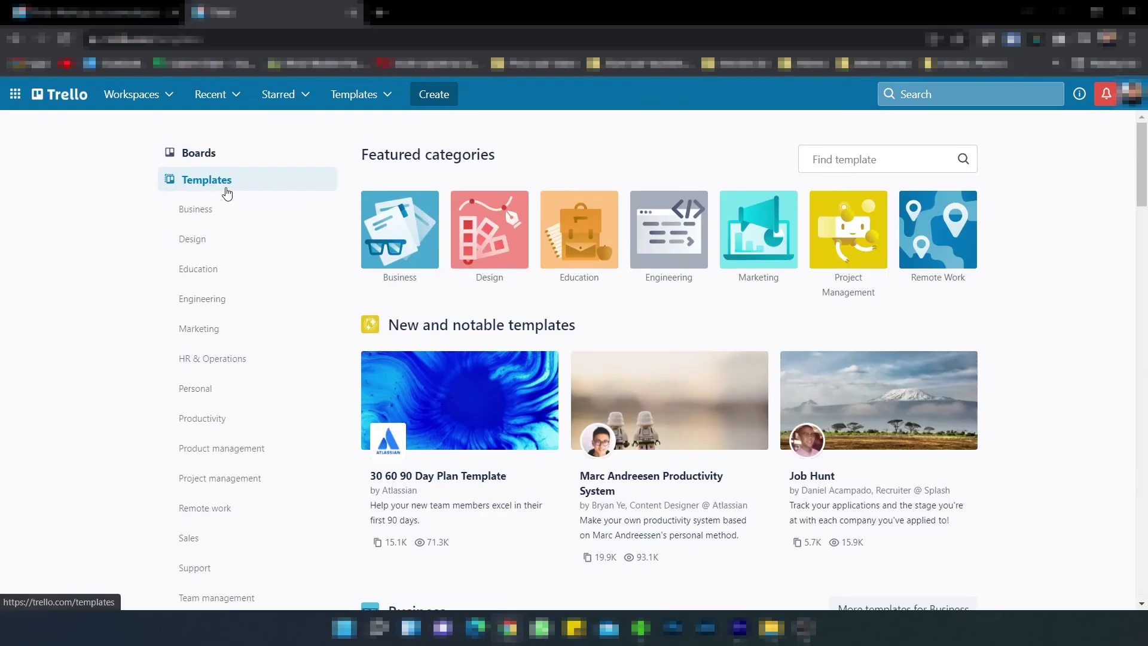
{"action": "left_click", "coordinate": [202, 478]}
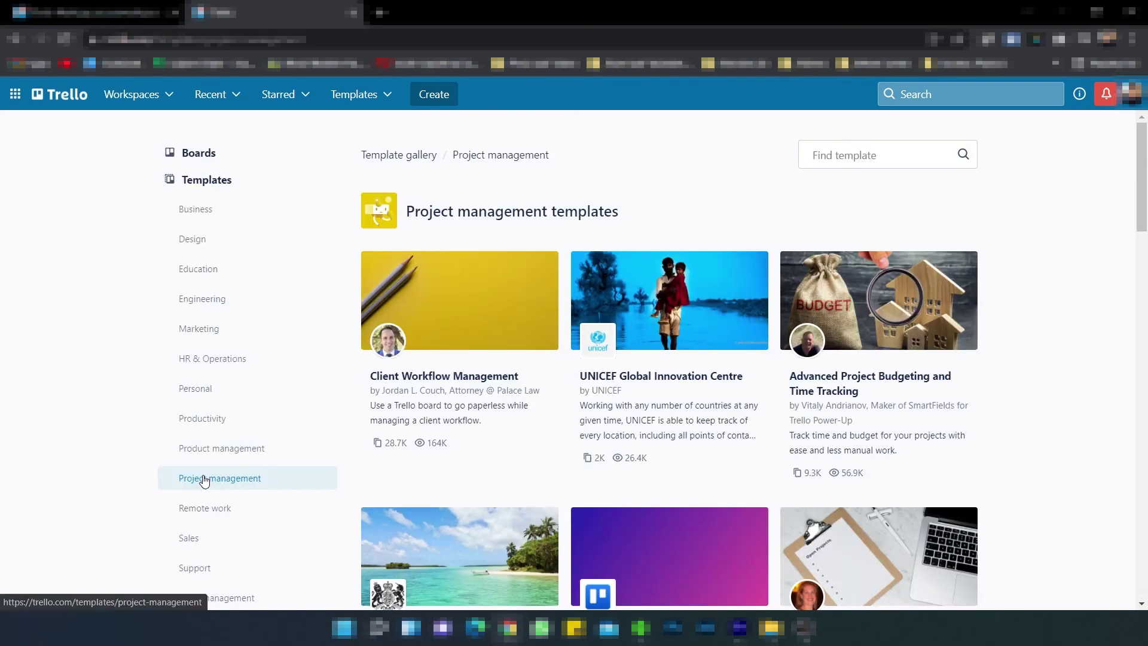
{"action": "scroll", "coordinate": [161, 469], "scroll_direction": "down", "scroll_amount": 4}
{"action": "scroll", "coordinate": [291, 449], "scroll_direction": "up", "scroll_amount": 1}
{"action": "scroll", "coordinate": [291, 449], "scroll_direction": "down", "scroll_amount": 1}
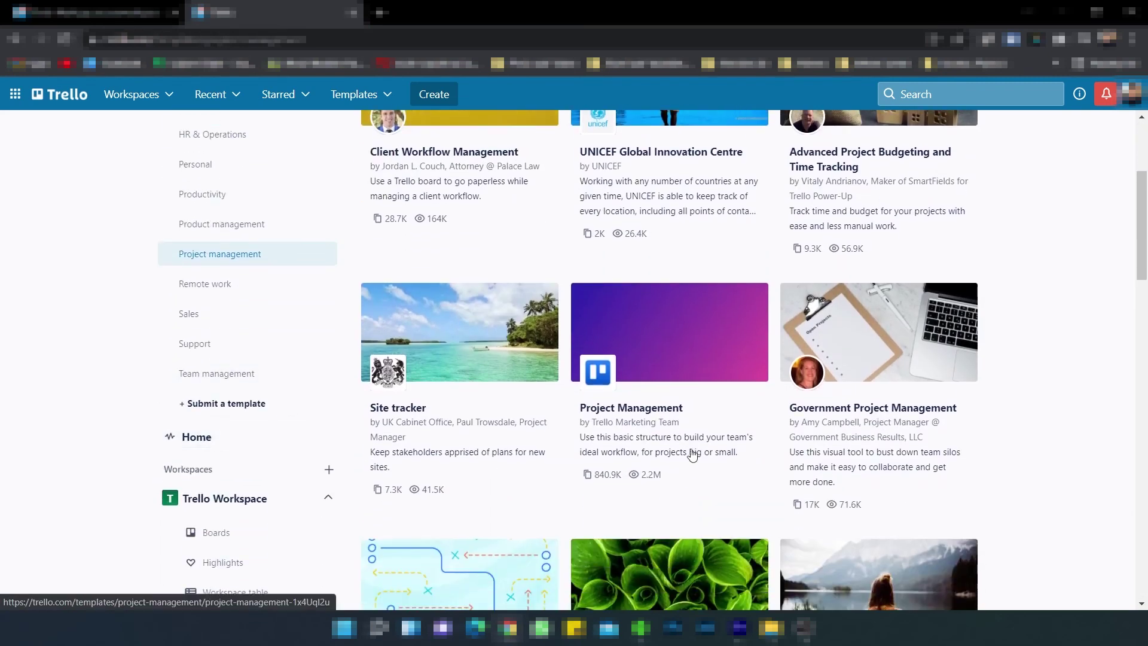
{"action": "left_click", "coordinate": [650, 409]}
{"action": "scroll", "coordinate": [642, 407], "scroll_direction": "down", "scroll_amount": 10}
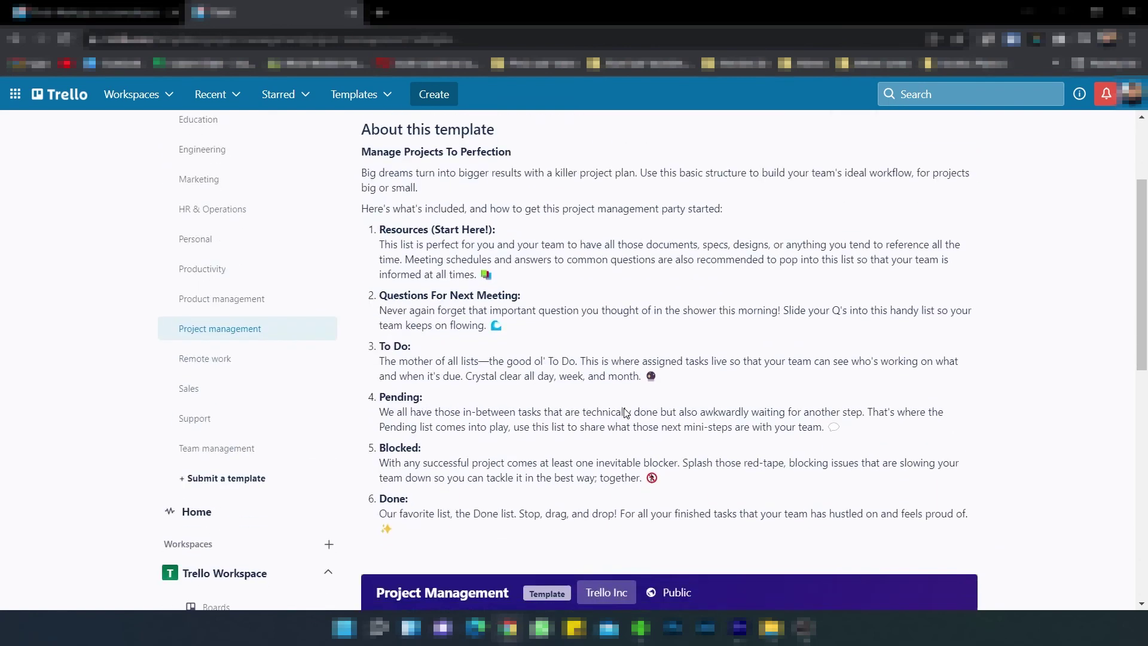
{"action": "left_click", "coordinate": [938, 458]}
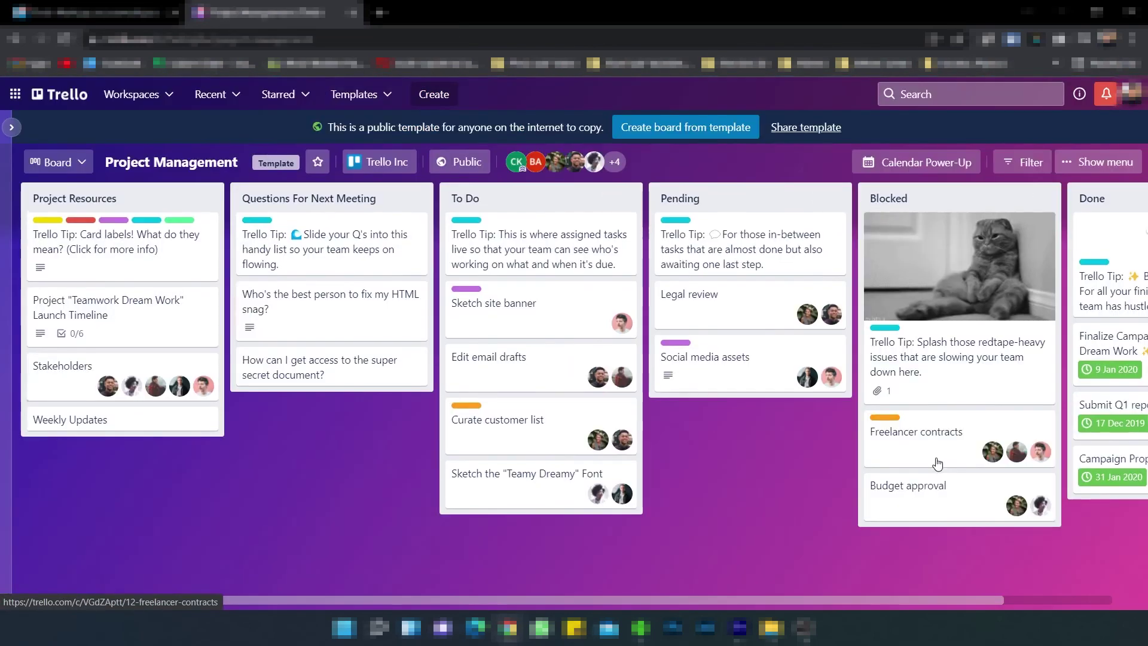
Look over the template's remaining lists and create a board from the Project Management template.
{"action": "left_click_drag", "start_coordinate": [202, 601], "coordinate": [360, 594]}
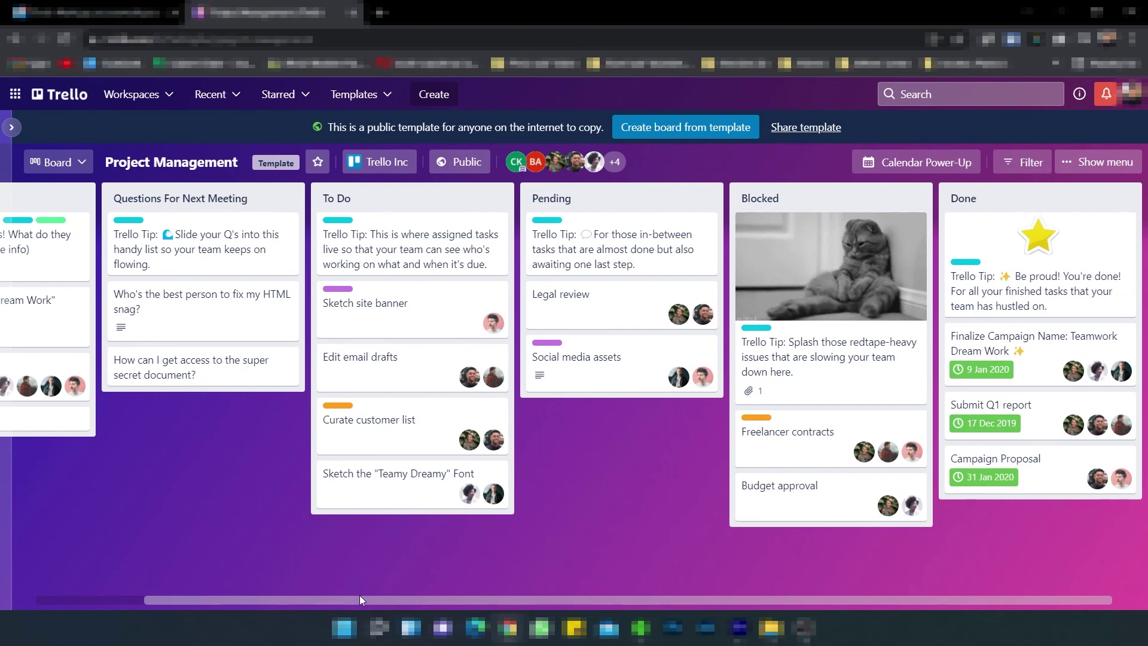
{"action": "left_click", "coordinate": [709, 128]}
{"action": "left_click", "coordinate": [654, 457]}
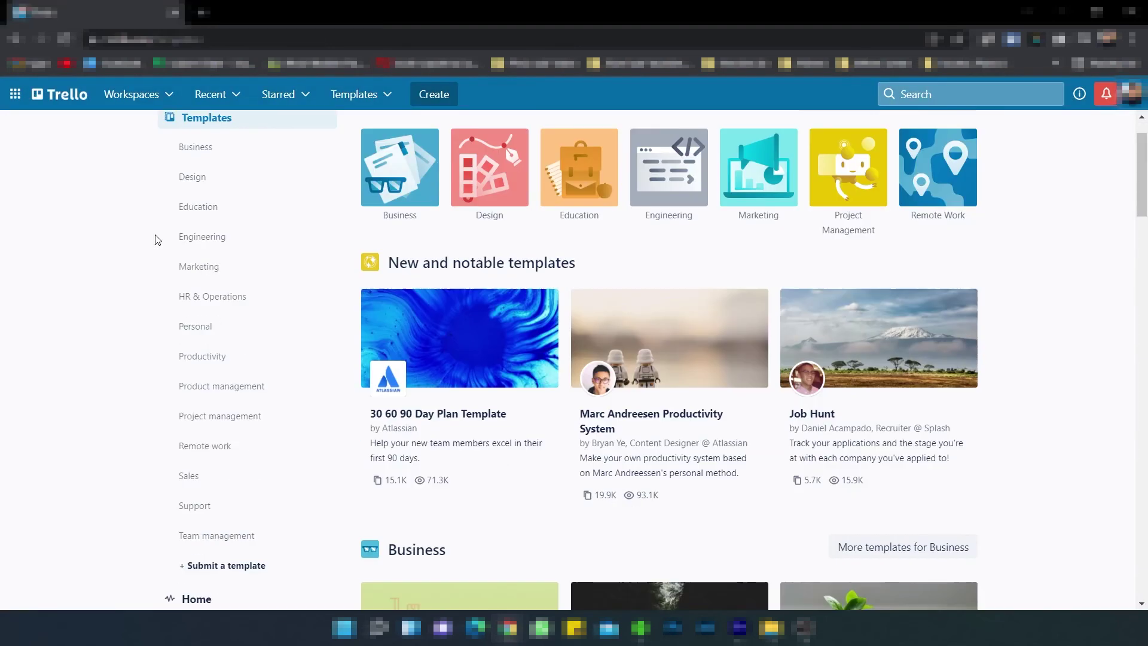
Find the Remote Team Meetings template in the Remote work category and open its full board.
{"action": "scroll", "coordinate": [226, 359], "scroll_direction": "down", "scroll_amount": 2}
{"action": "left_click", "coordinate": [226, 358]}
{"action": "scroll", "coordinate": [461, 398], "scroll_direction": "down", "scroll_amount": 3}
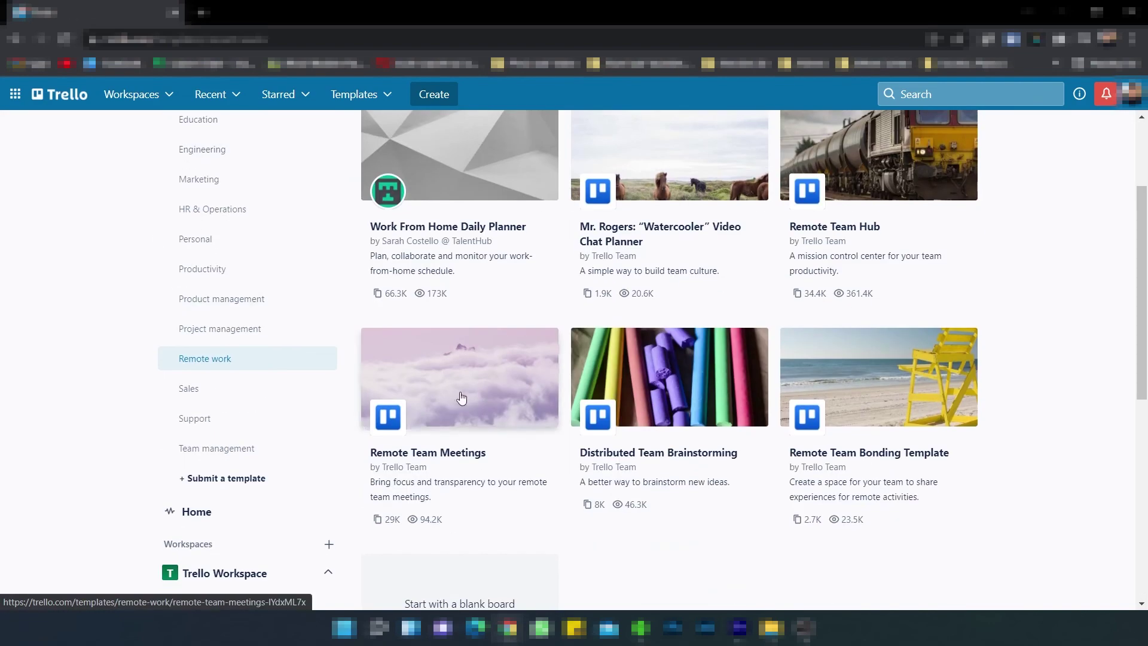
{"action": "left_click", "coordinate": [431, 447]}
{"action": "scroll", "coordinate": [718, 418], "scroll_direction": "down", "scroll_amount": 7}
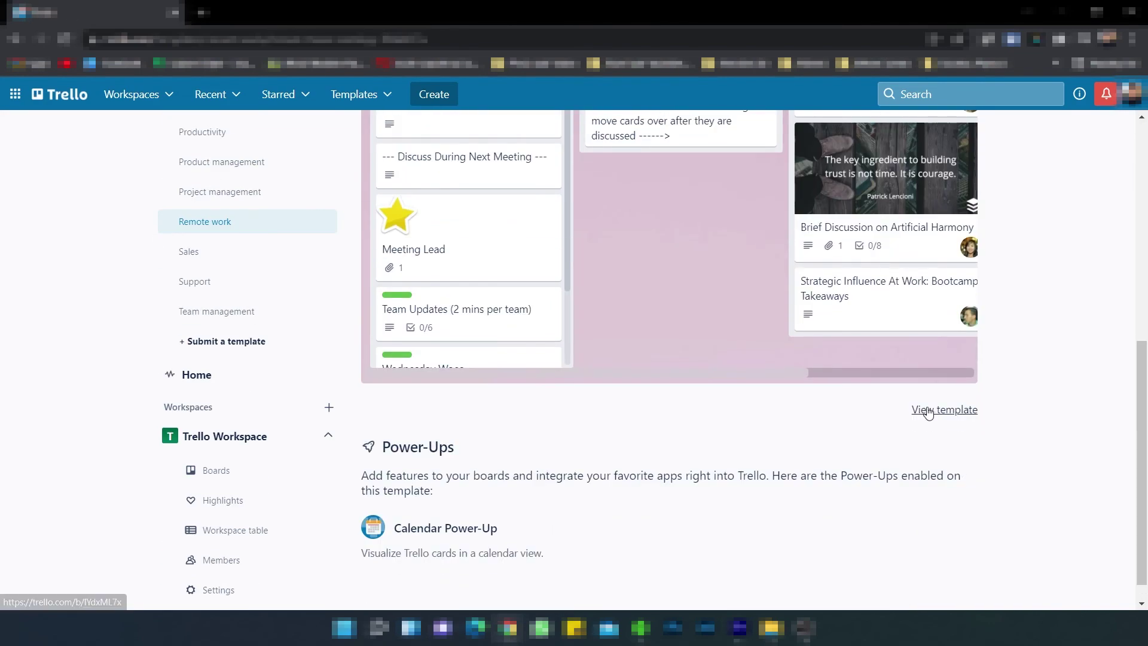
{"action": "left_click", "coordinate": [936, 407]}
View the Remote Team Meetings template in the Calendar Power-Up and look through its dates.
{"action": "left_click", "coordinate": [1131, 162]}
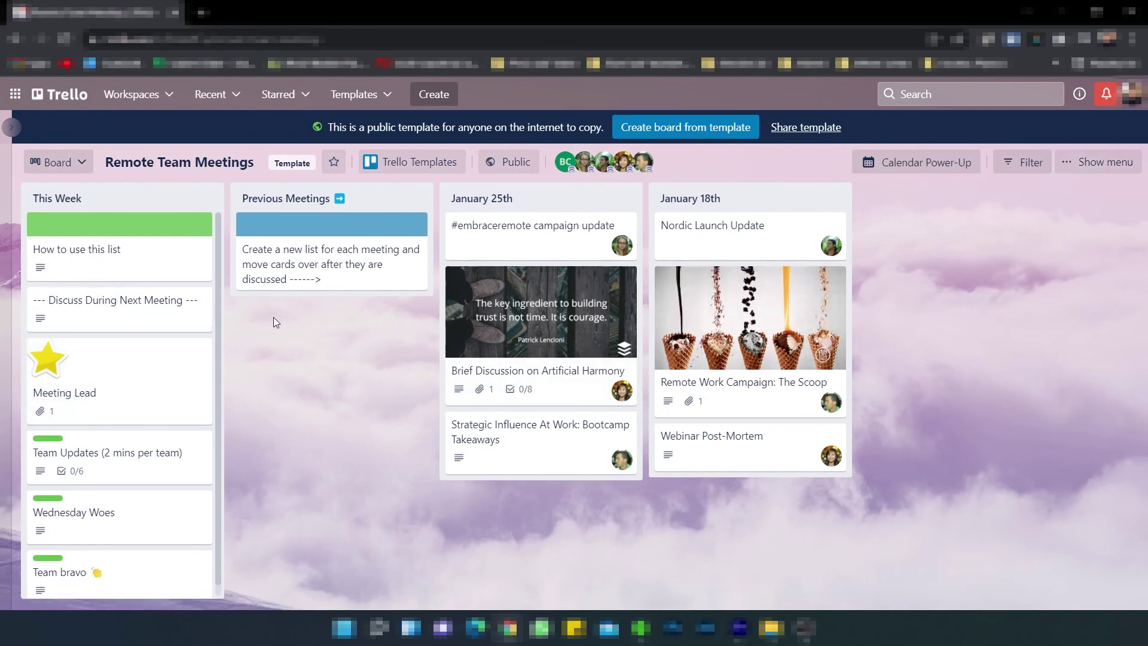
{"action": "left_click", "coordinate": [921, 166]}
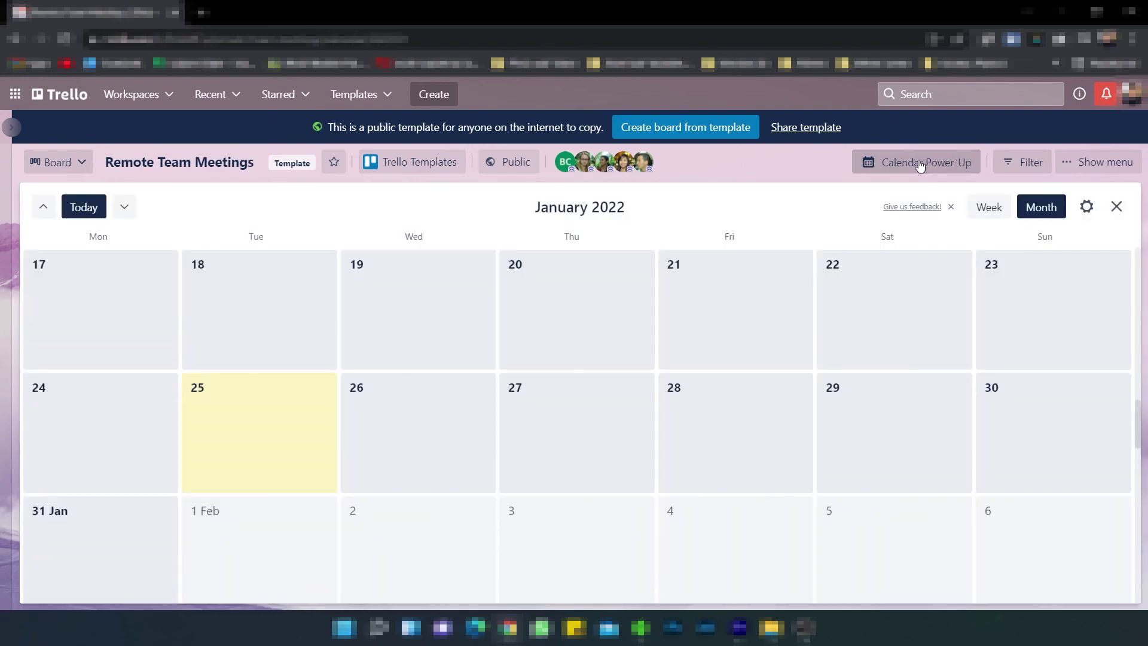
{"action": "scroll", "coordinate": [786, 261], "scroll_direction": "down", "scroll_amount": 8}
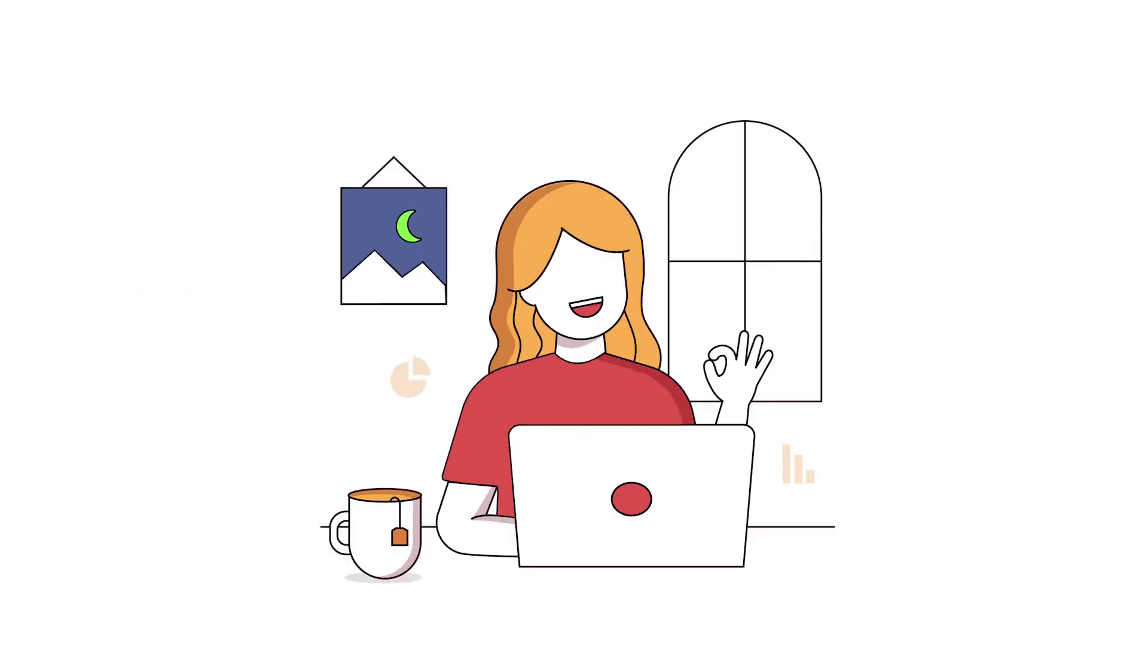